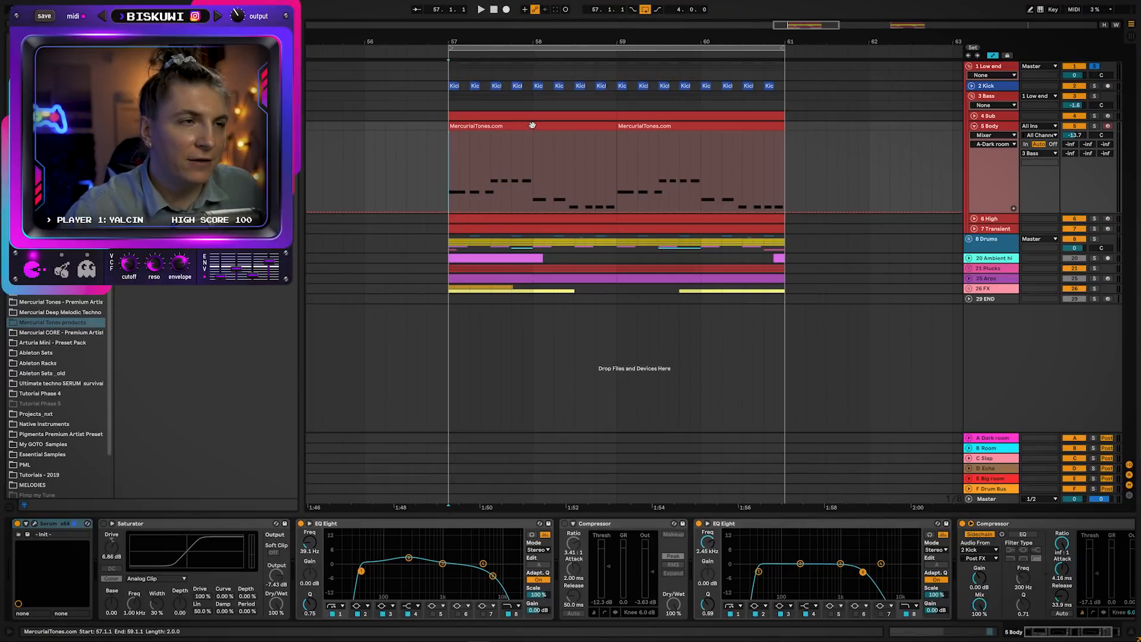
- Open the first clip on the Body bass track and play it back to hear its note pattern
{"action": "double_click", "coordinate": [534, 125]}
{"action": "key", "text": "space"}
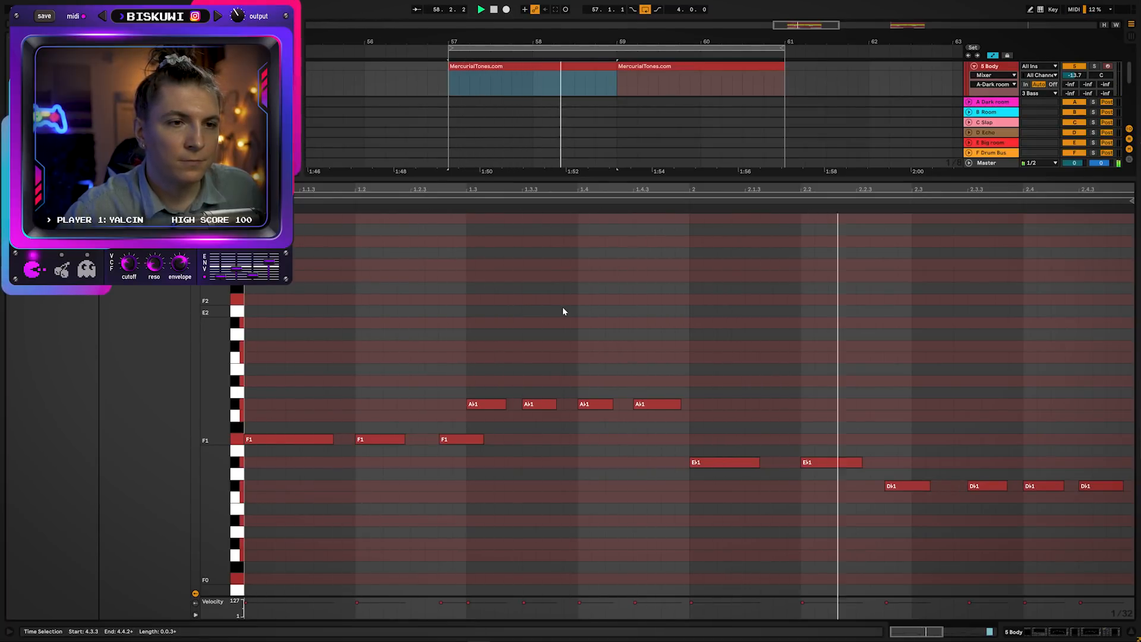
{"action": "key", "text": "space"}
{"action": "key", "text": "shift+Tab"}
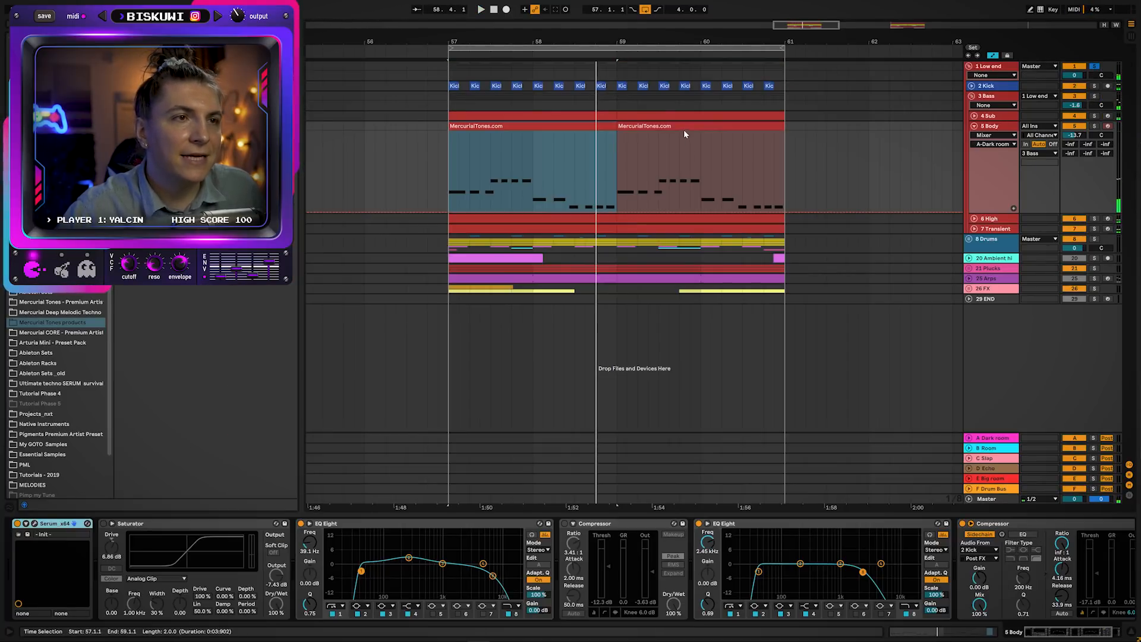
- In the second Body clip, remove the last two Ab1 notes and lengthen the second Ab1 note to 1.4.2
{"action": "double_click", "coordinate": [684, 132]}
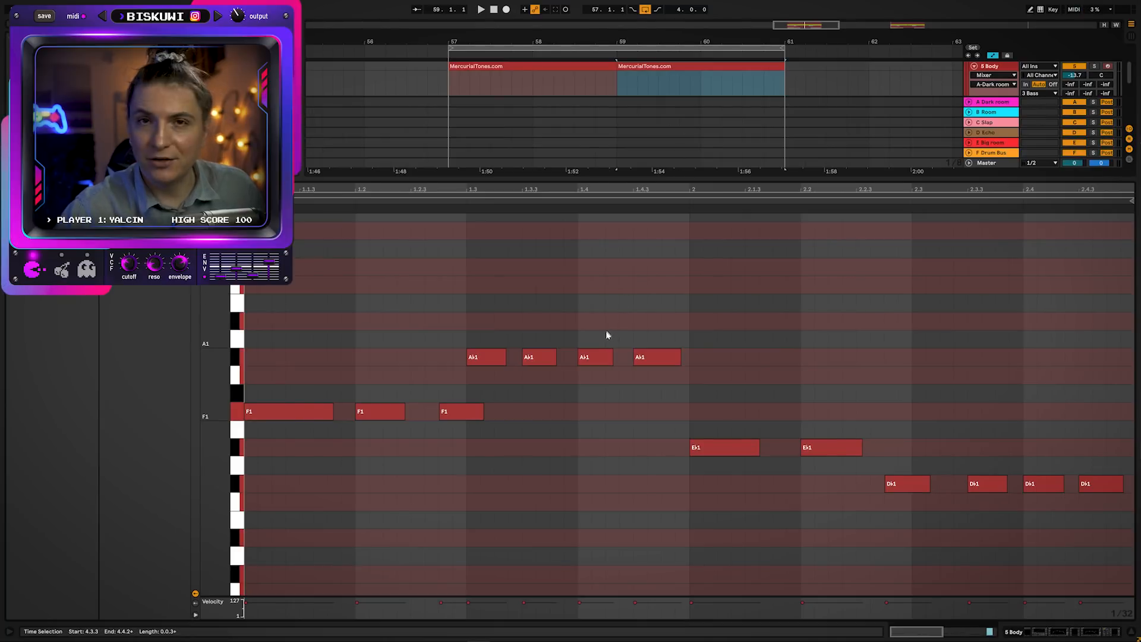
{"action": "scroll", "coordinate": [618, 351], "scroll_direction": "up", "scroll_amount": 2}
{"action": "left_click", "coordinate": [647, 388]}
{"action": "key", "text": "Delete"}
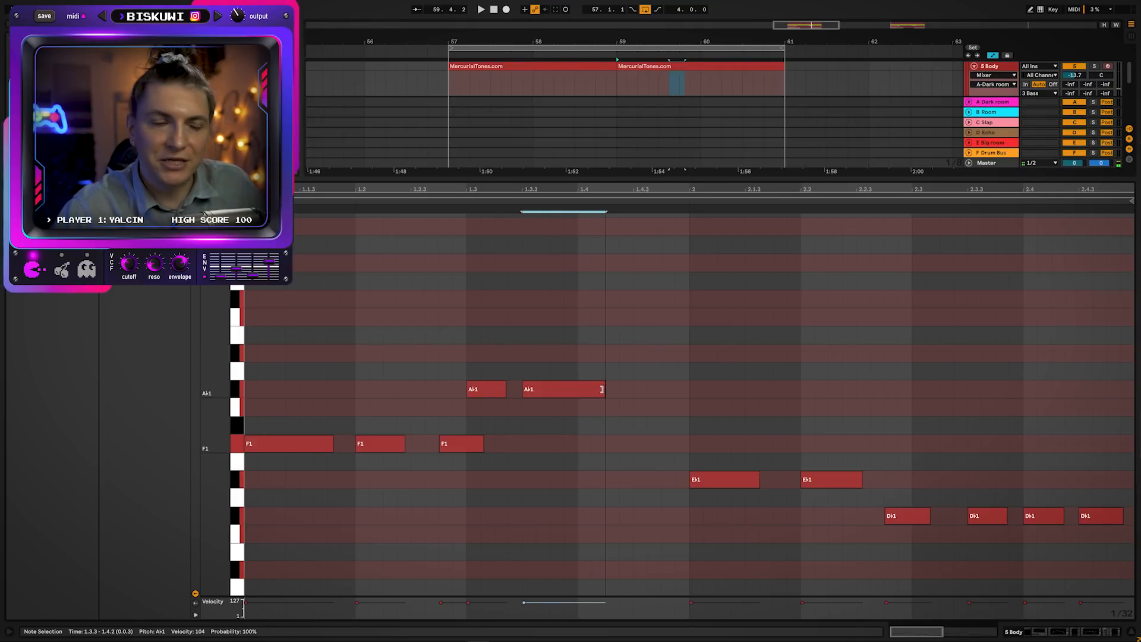
{"action": "left_click", "coordinate": [471, 354]}
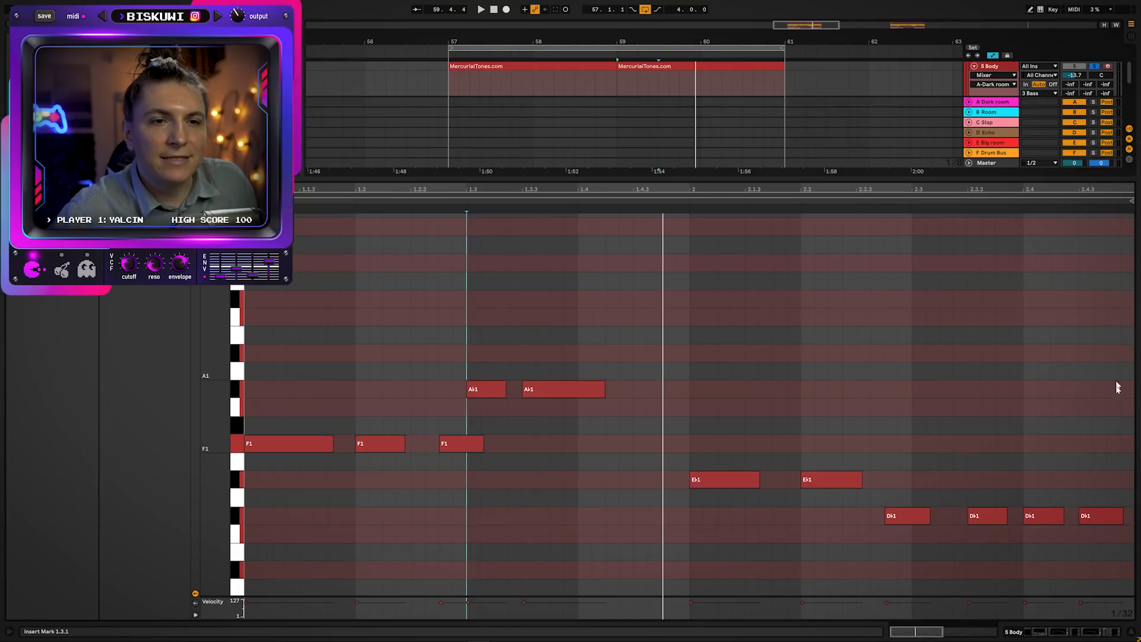
- Reduce the closing Db1 run to two notes with the last one lengthened, and add Db2 at 1.4.3 and Ab2 at 1.4.4
{"action": "left_click_drag", "start_coordinate": [1117, 430], "coordinate": [1050, 532]}
{"action": "key", "text": "Delete"}
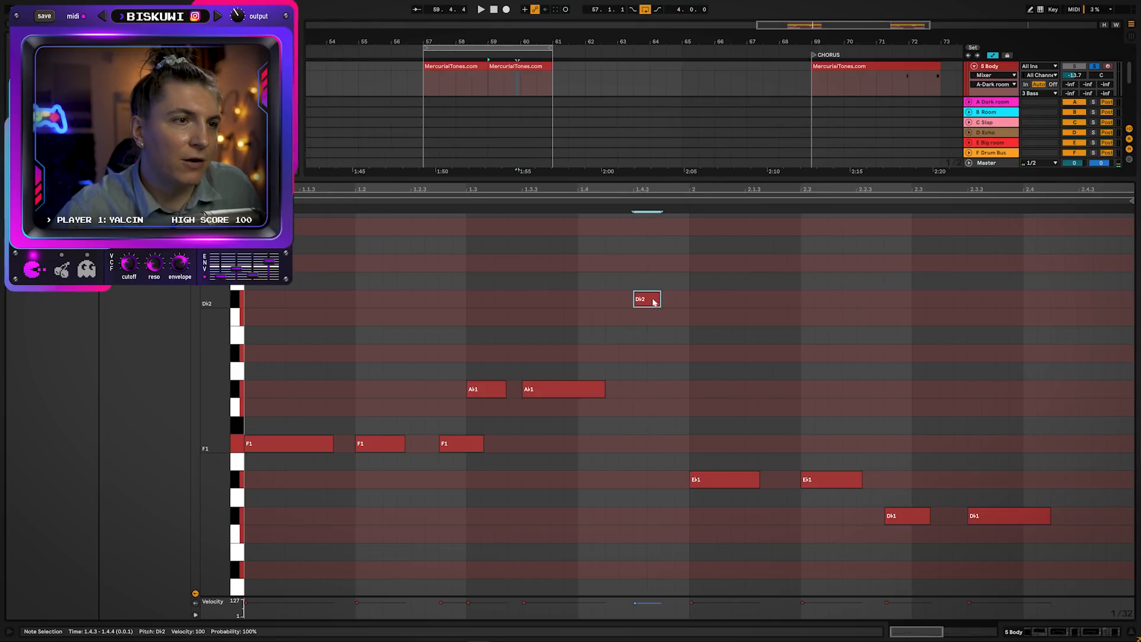
{"action": "scroll", "coordinate": [659, 301], "scroll_direction": "up", "scroll_amount": 3}
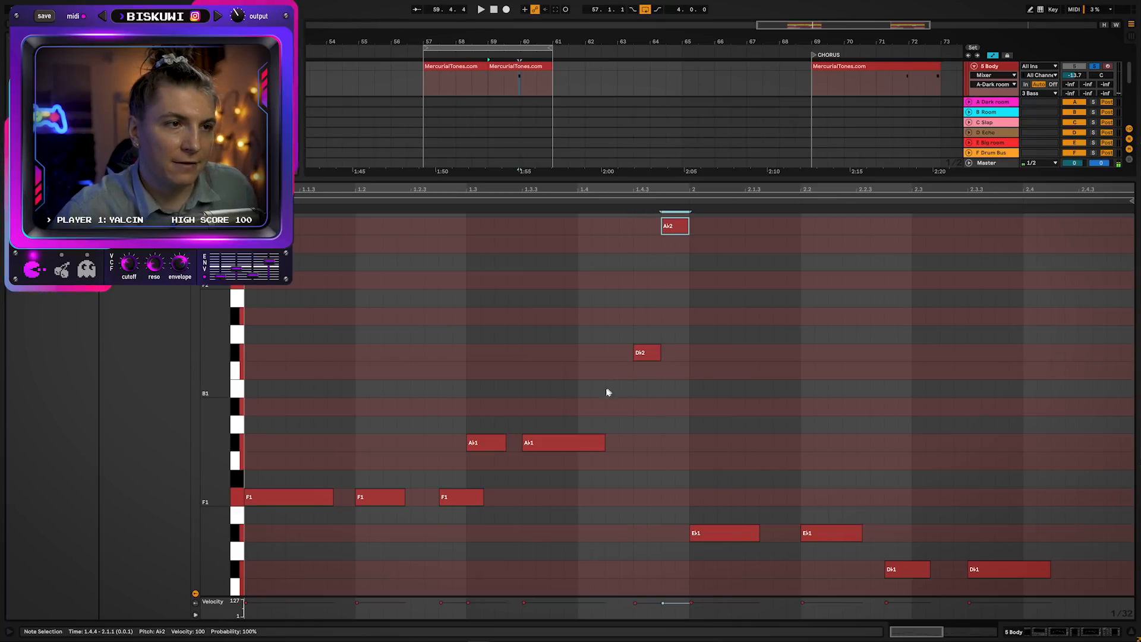
{"action": "key", "text": "space"}
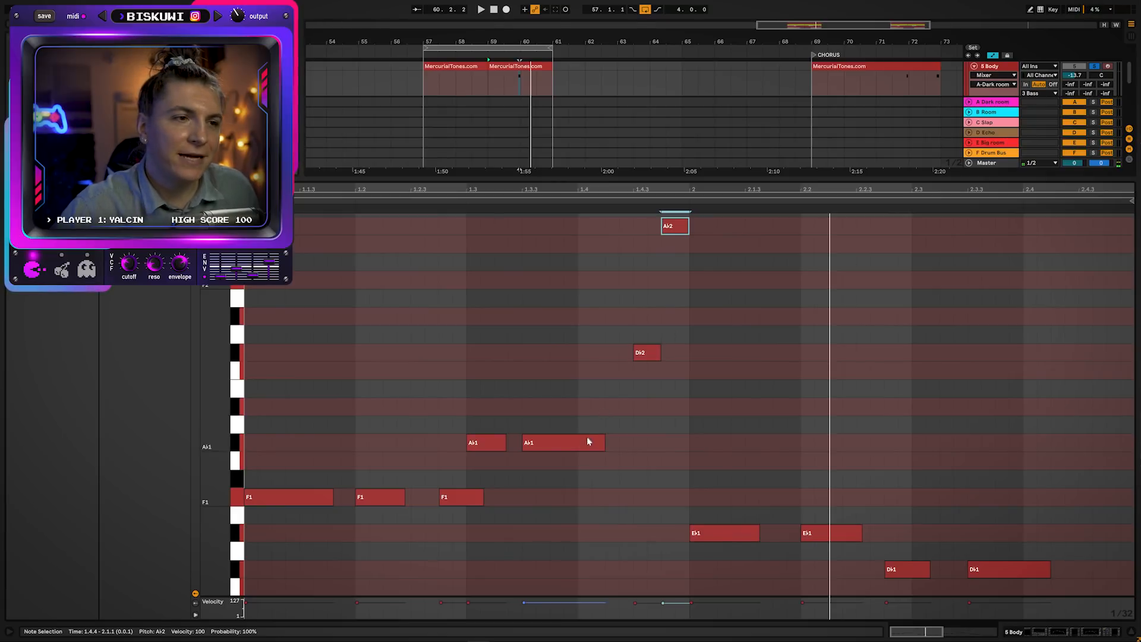
- Lengthen the second Ab1 note slightly, and add Ab2 and Db2 notes at 2.4.3 and 2.4.4 before playing the result
{"action": "left_click", "coordinate": [588, 441]}
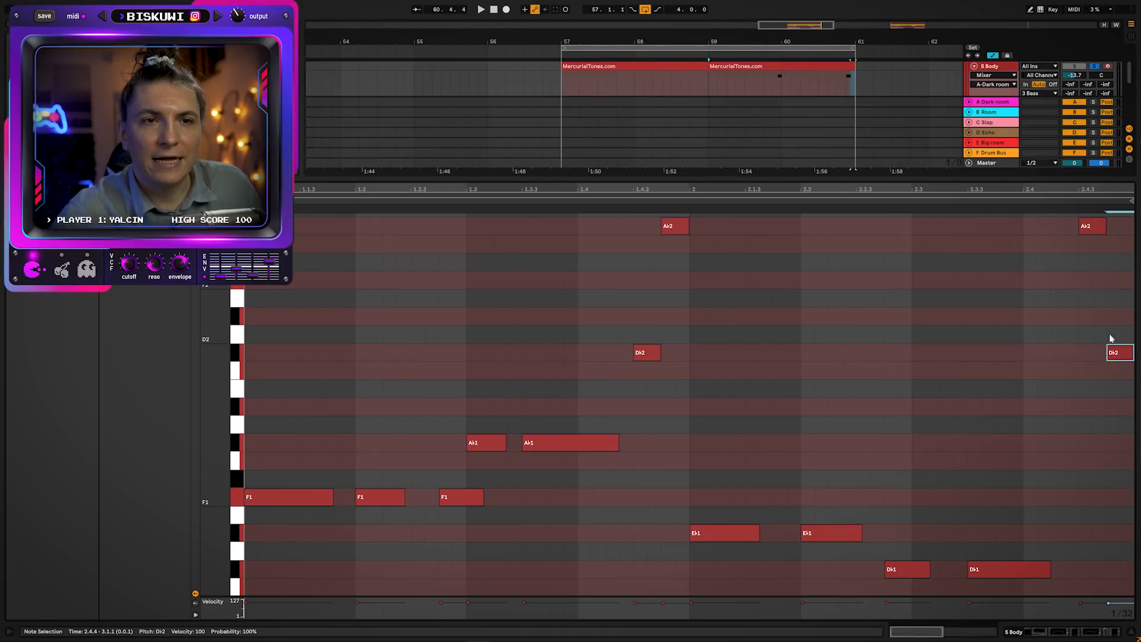
{"action": "key", "text": "space"}
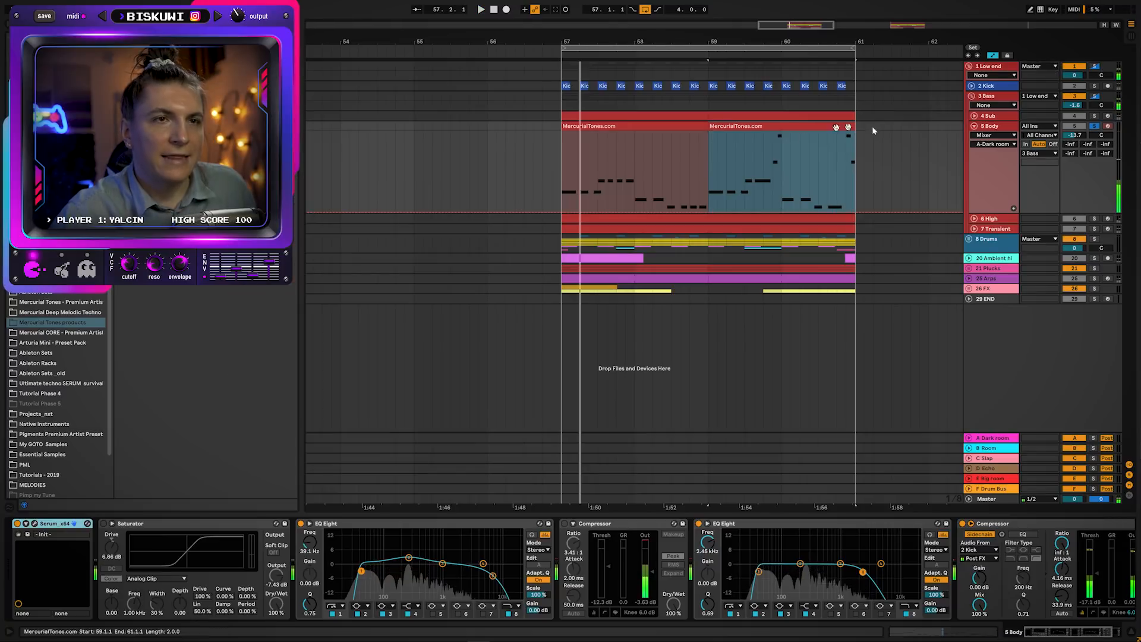
{"action": "left_click", "coordinate": [974, 116]}
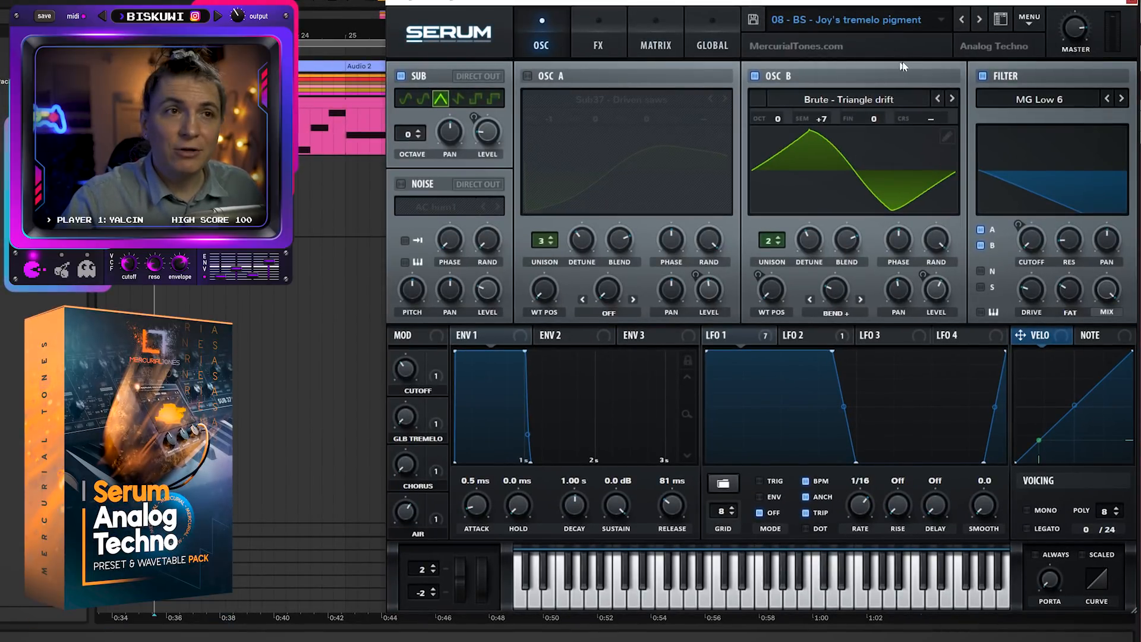
- Enable oscillator A in the Serum instrument on track 9 and set its unison to 3 voices
{"action": "key", "text": "space"}
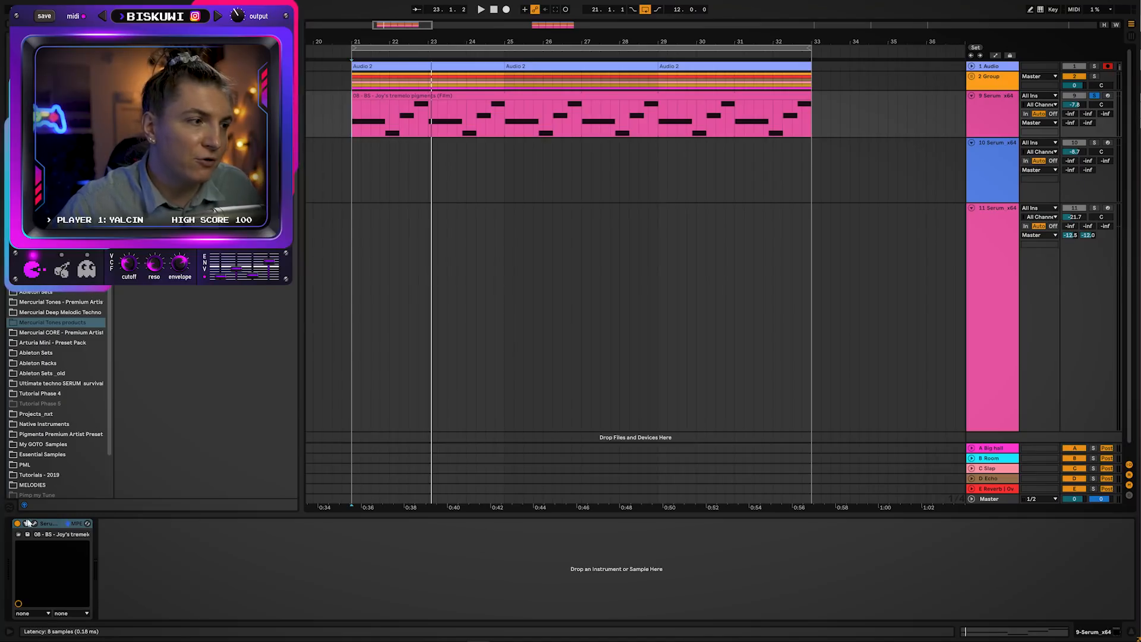
{"action": "left_click", "coordinate": [28, 523]}
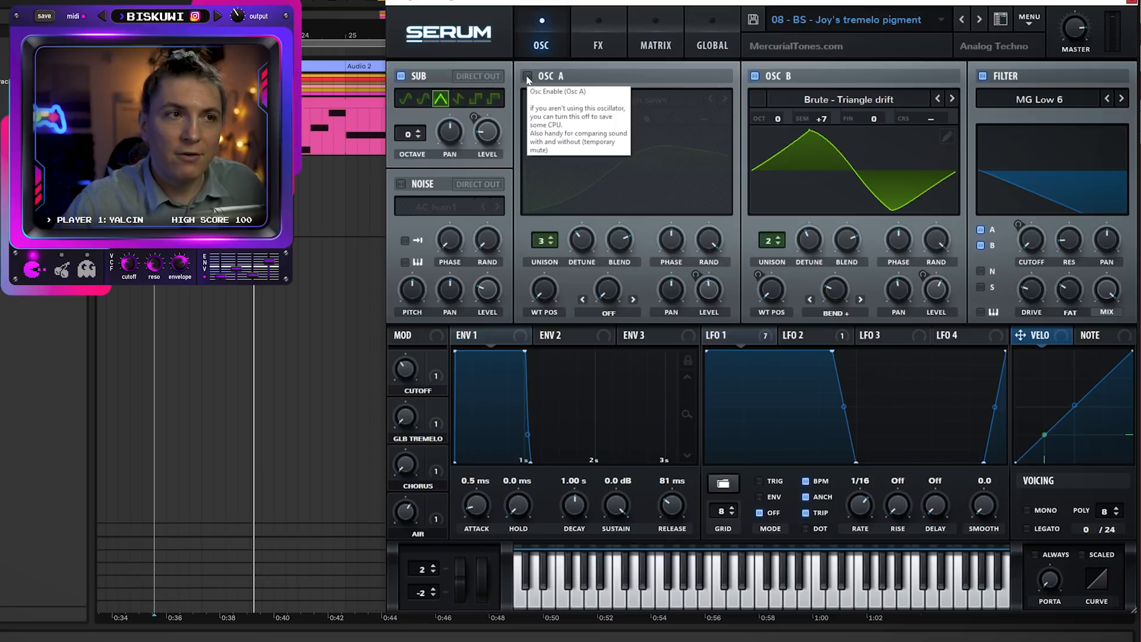
{"action": "left_click", "coordinate": [527, 78]}
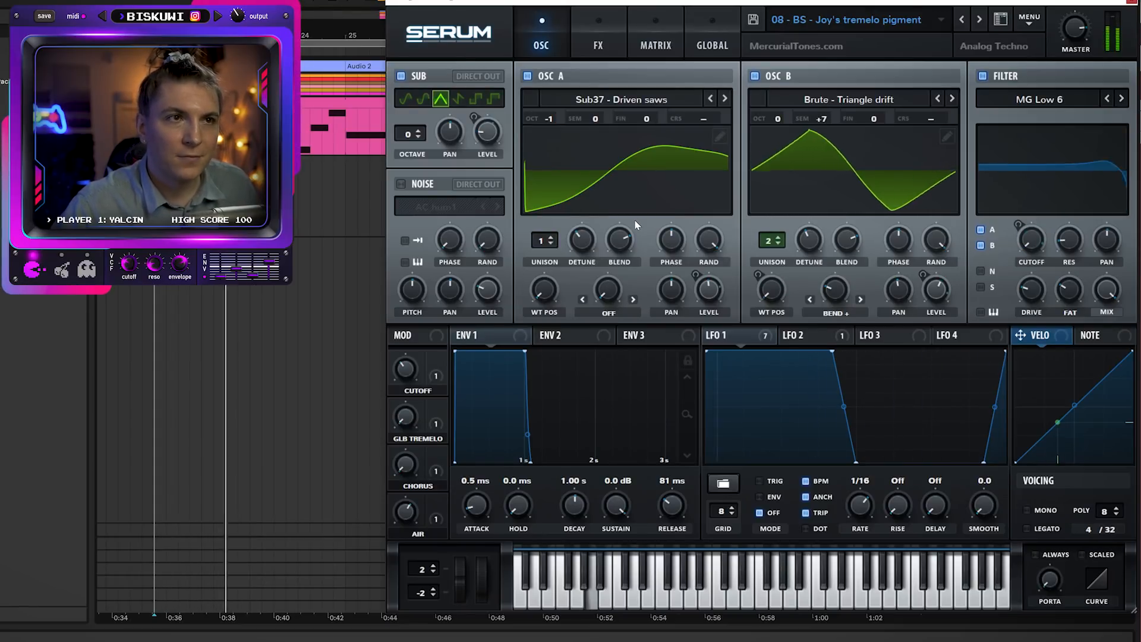
{"action": "left_click_drag", "start_coordinate": [543, 240], "coordinate": [543, 228]}
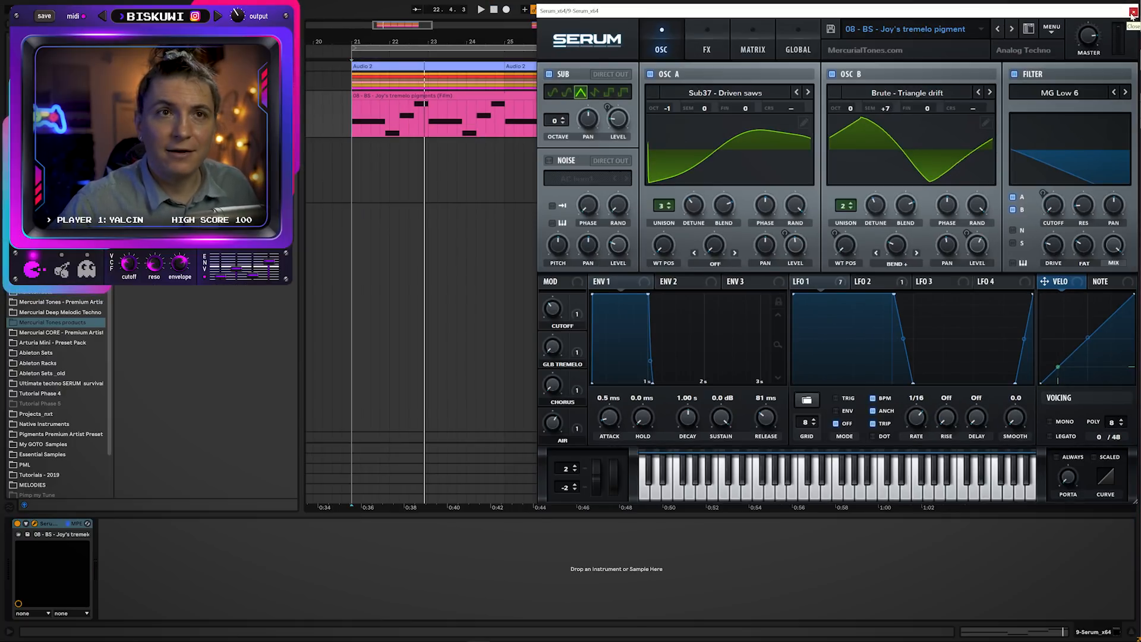
{"action": "left_click", "coordinate": [1132, 12]}
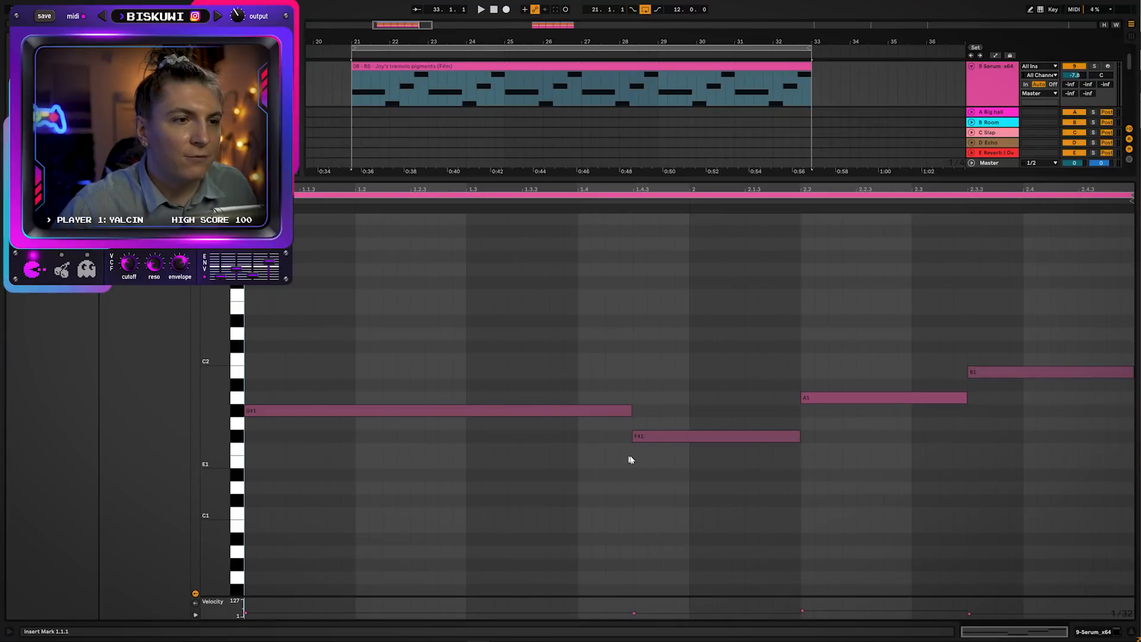
- Mark the F#1 note range from 1.4.3 to 2.2.1 in the track 9 clip and layer that note on the 10 Serum track
{"action": "left_click_drag", "start_coordinate": [631, 459], "coordinate": [673, 457]}
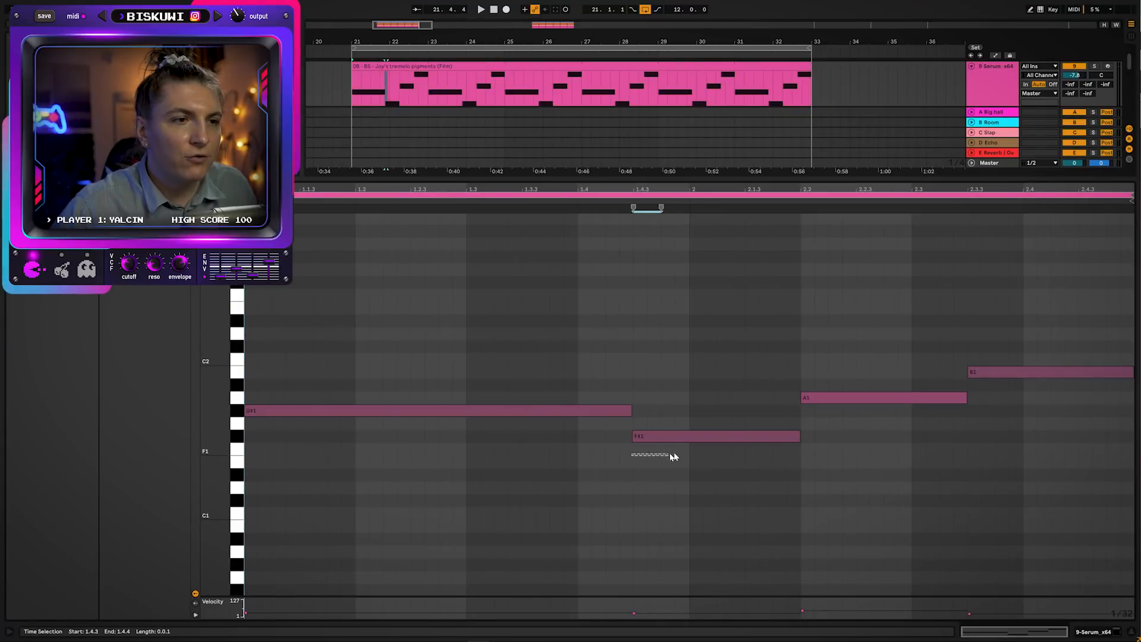
{"action": "left_click_drag", "start_coordinate": [802, 453], "coordinate": [802, 453]}
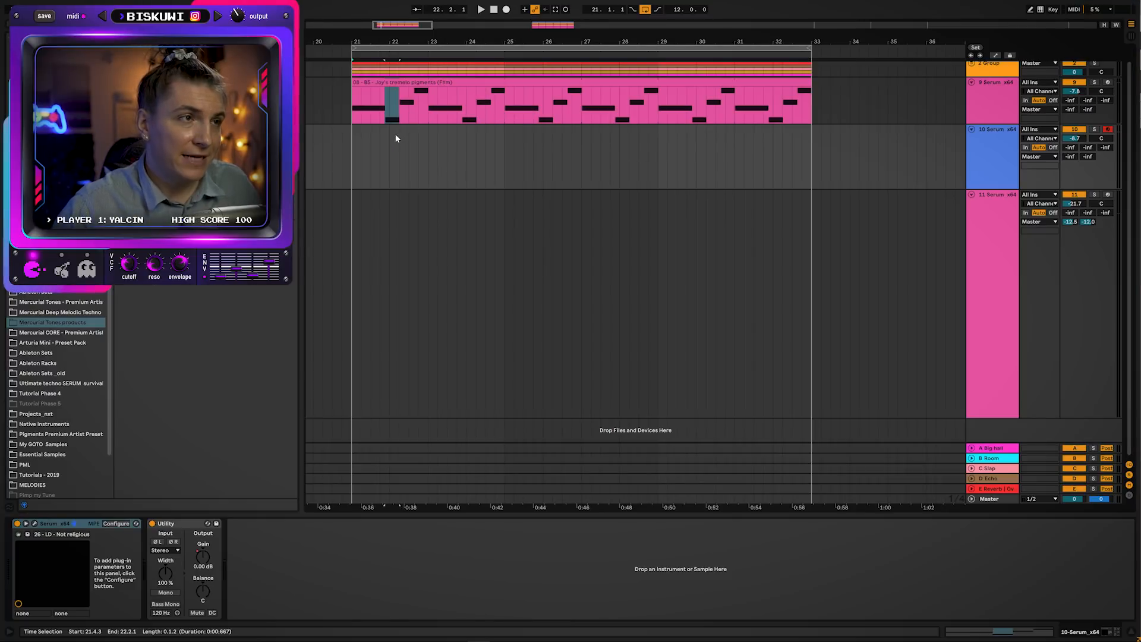
{"action": "left_click", "coordinate": [390, 129]}
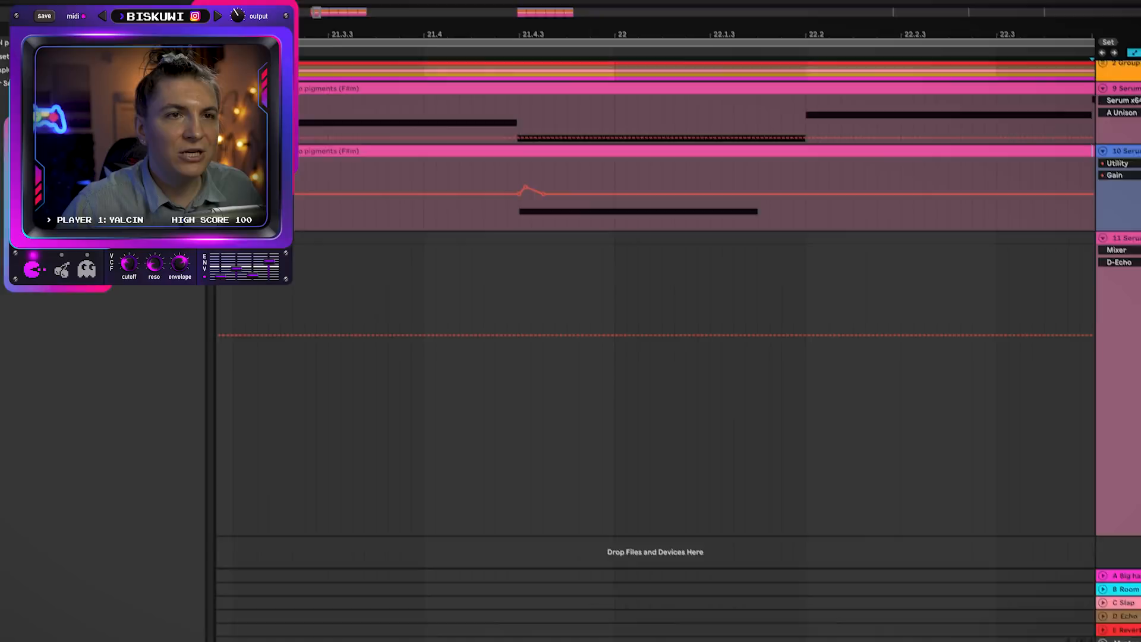
{"action": "left_click_drag", "start_coordinate": [993, 189], "coordinate": [993, 280]}
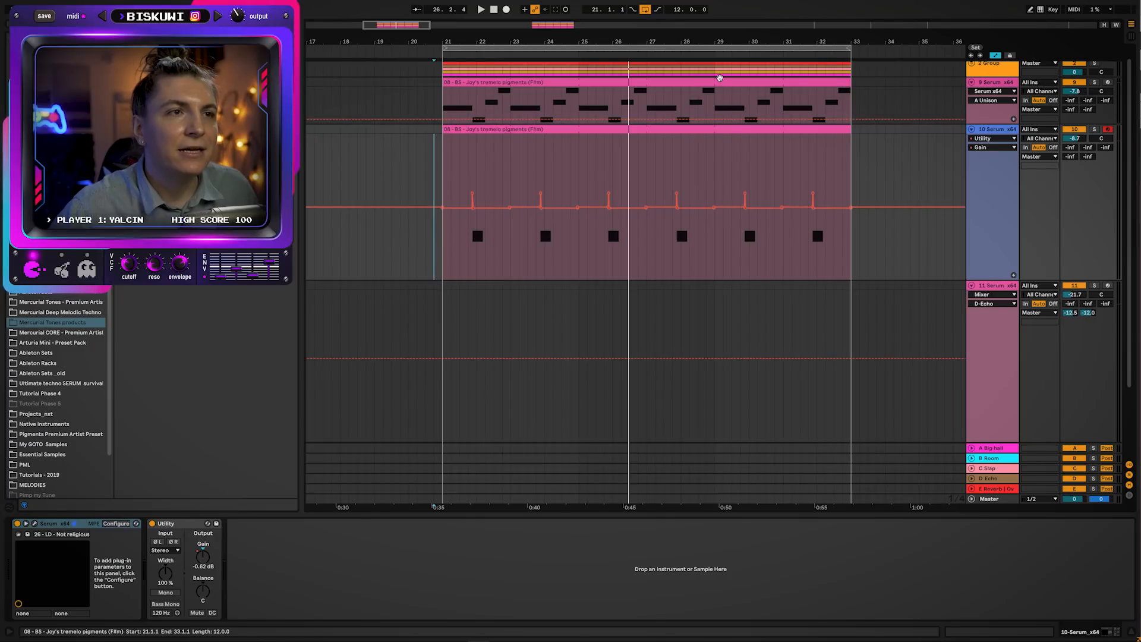
- Open the track 9 Serum clip and mark the range of its A1 and B1 notes from 2.2
{"action": "left_click", "coordinate": [717, 83]}
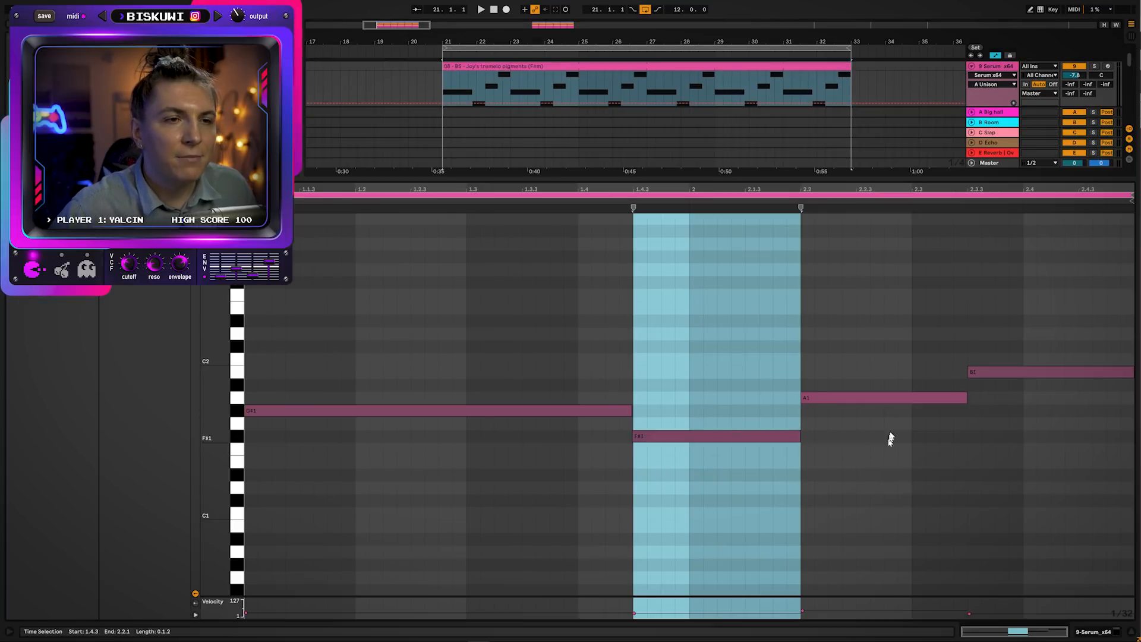
{"action": "left_click_drag", "start_coordinate": [890, 438], "coordinate": [819, 374]}
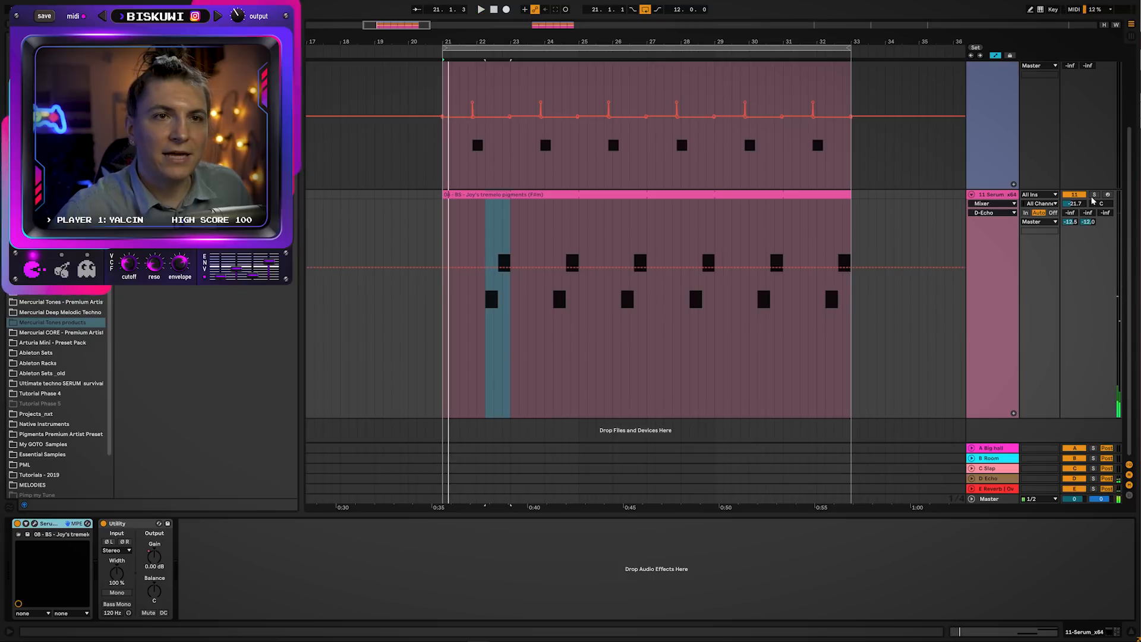
- Play the 11 Serum layer from 22.2.1 in solo, then listen to it together with the other tracks
{"action": "left_click", "coordinate": [485, 325]}
{"action": "key", "text": "space"}
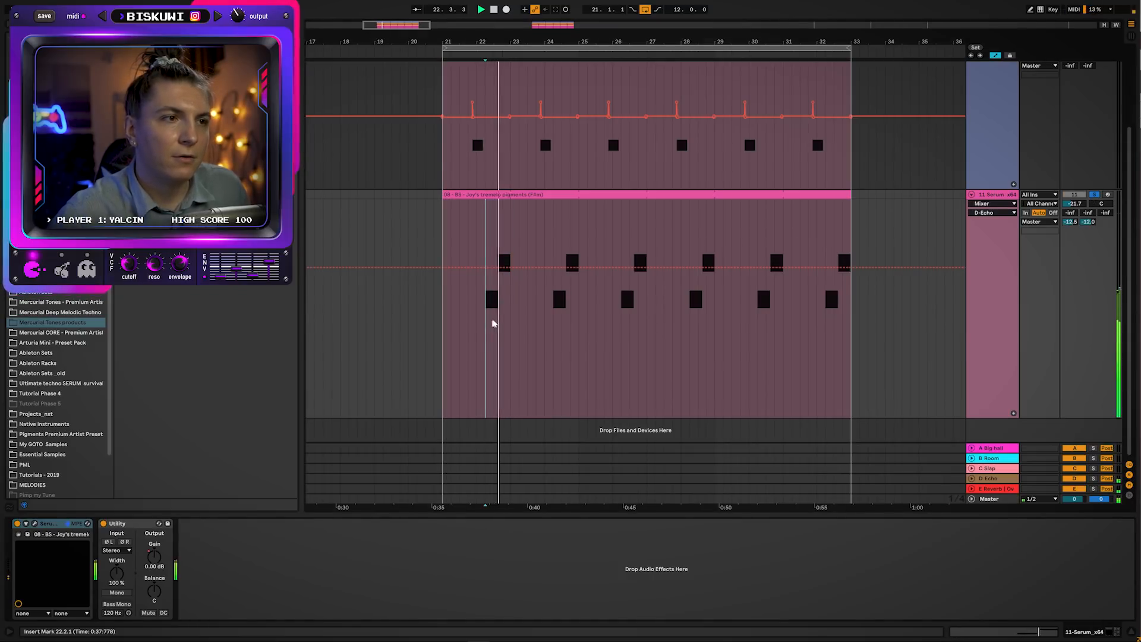
{"action": "key", "text": "space"}
{"action": "key", "text": "space"}
{"action": "key", "text": "space"}
{"action": "scroll", "coordinate": [1059, 204], "scroll_direction": "up", "scroll_amount": 3}
{"action": "left_click", "coordinate": [442, 337]}
{"action": "key", "text": "space"}
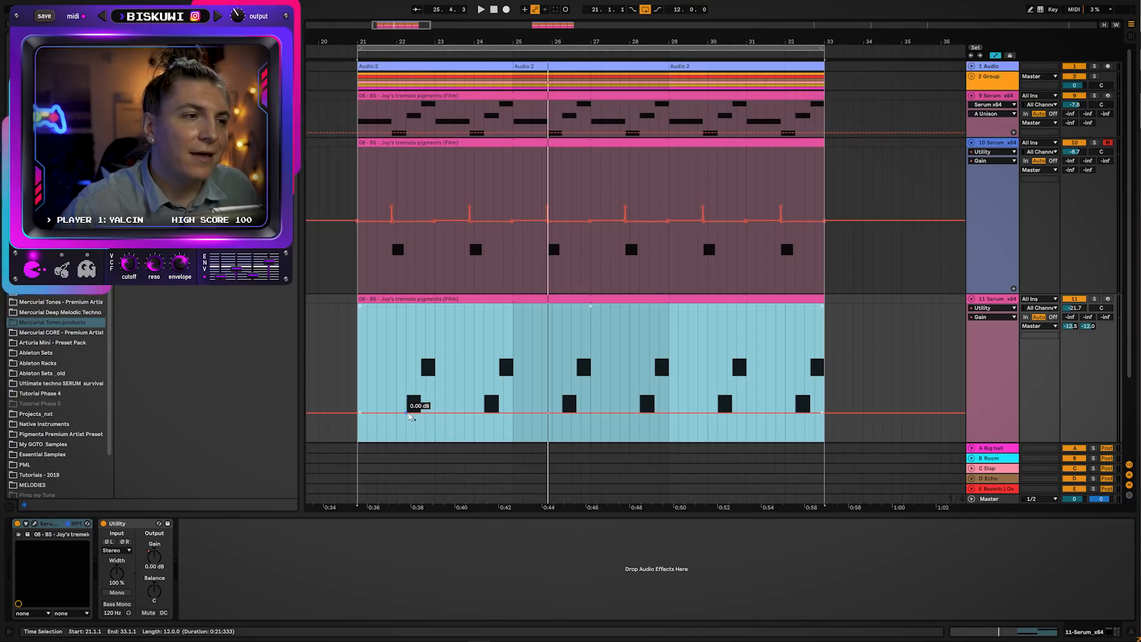
- Automate the Utility gain on 11 Serum with a ramp from about -3.96 dB to 0 dB and repeat it under each note pair
{"action": "left_click", "coordinate": [408, 415]}
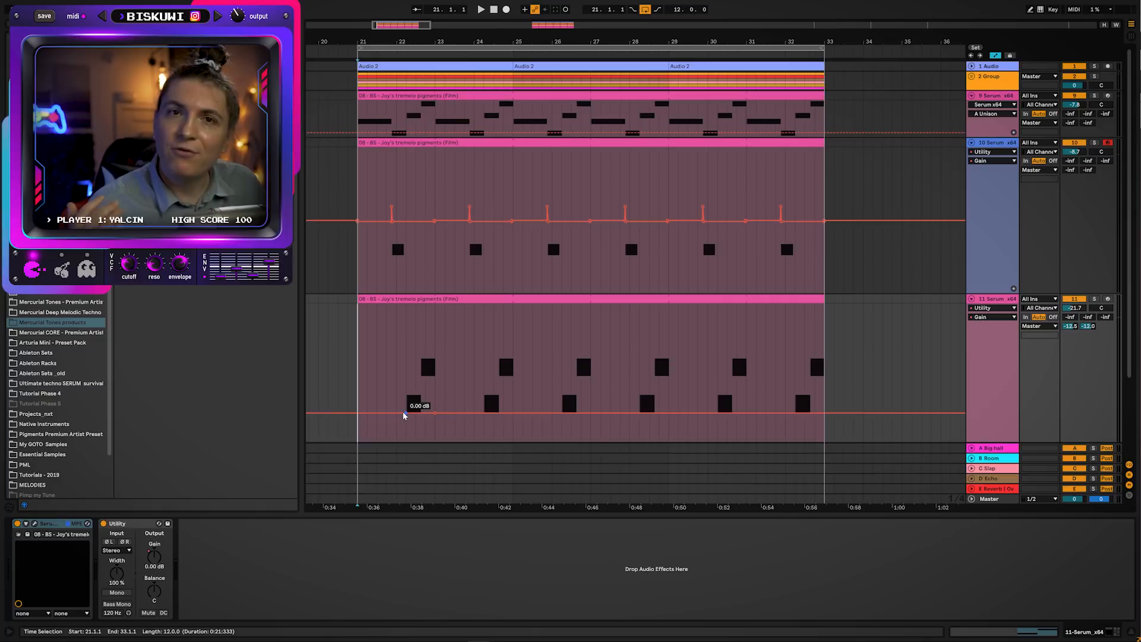
{"action": "key", "text": "ctrl+d"}
{"action": "key", "text": "ctrl+d"}
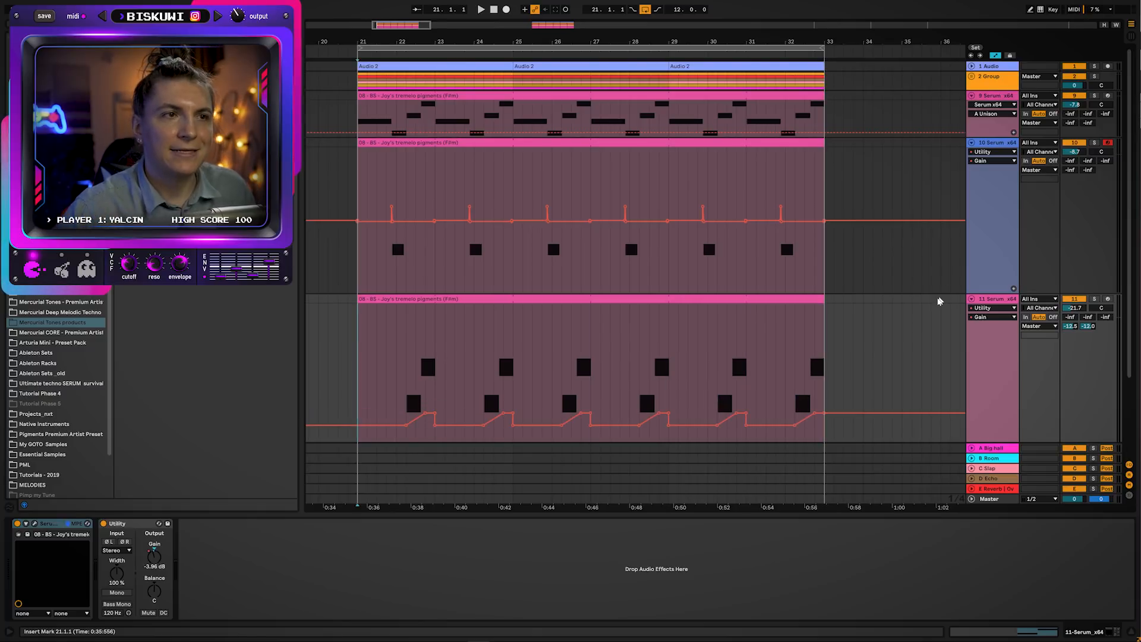
{"action": "scroll", "coordinate": [938, 302], "scroll_direction": "down", "scroll_amount": 2}
{"action": "scroll", "coordinate": [935, 304], "scroll_direction": "up", "scroll_amount": 1}
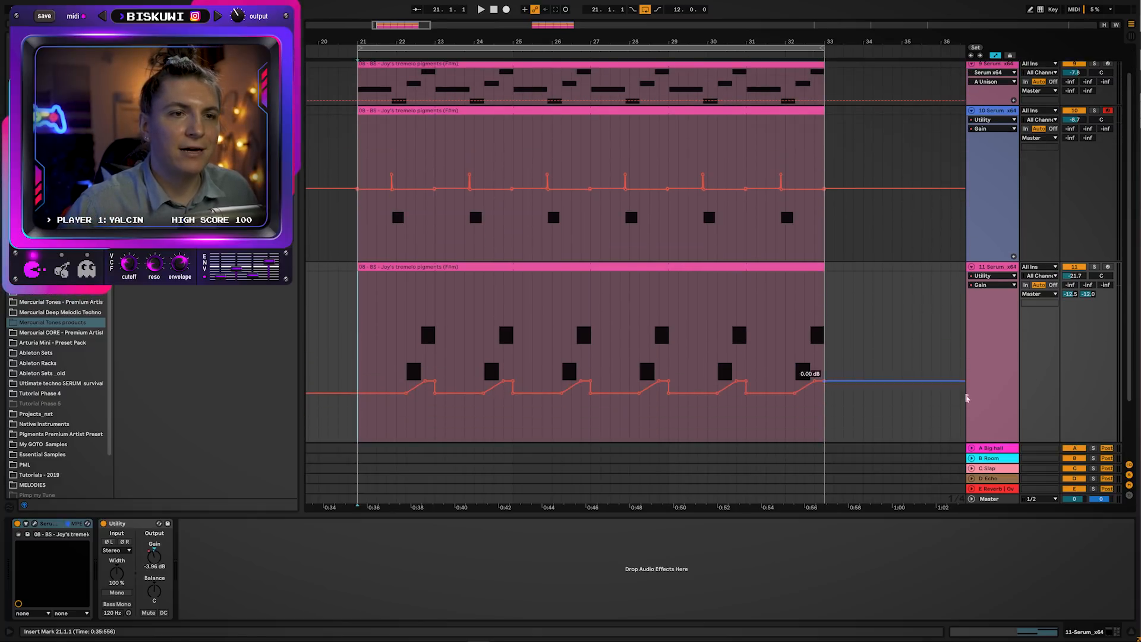
{"action": "scroll", "coordinate": [952, 363], "scroll_direction": "up", "scroll_amount": 1}
{"action": "key", "text": "space"}
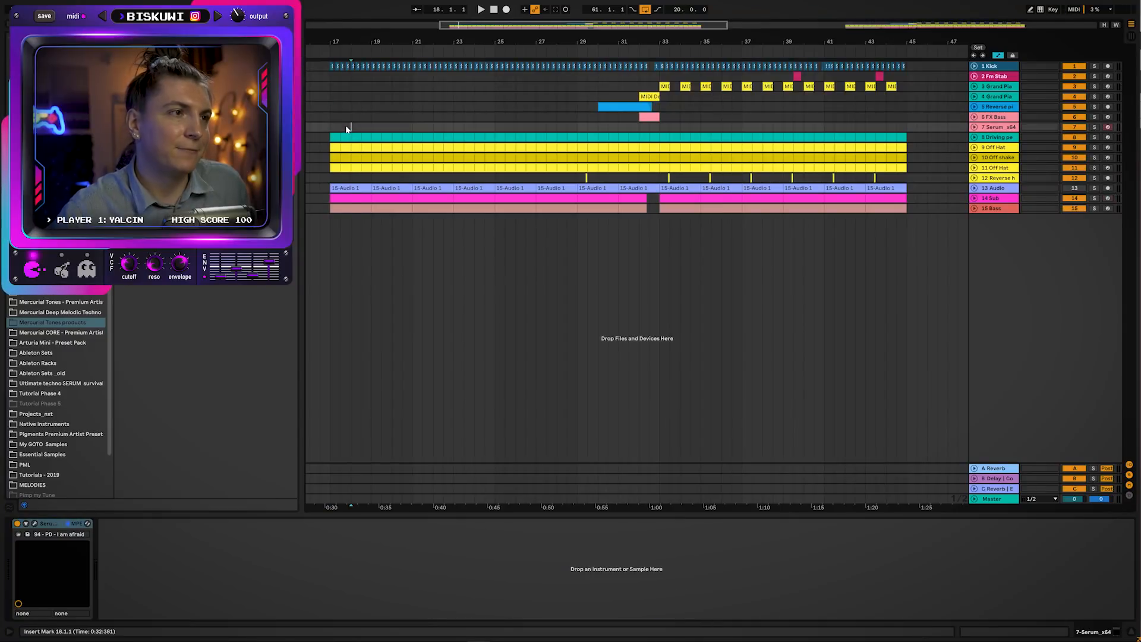
- Unfold the Sub and Bass tracks and play the arrangement from 25.1.1 and 29.1.1 to examine the bass CUTOFF automation
{"action": "key", "text": "space"}
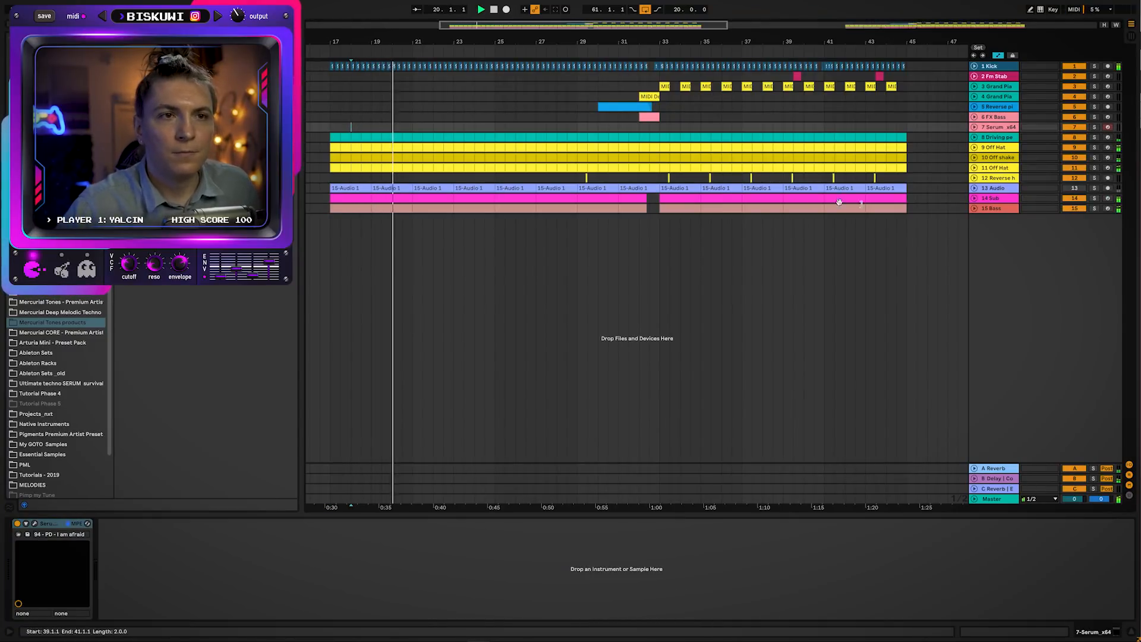
{"action": "left_click", "coordinate": [974, 198]}
{"action": "left_click", "coordinate": [975, 245]}
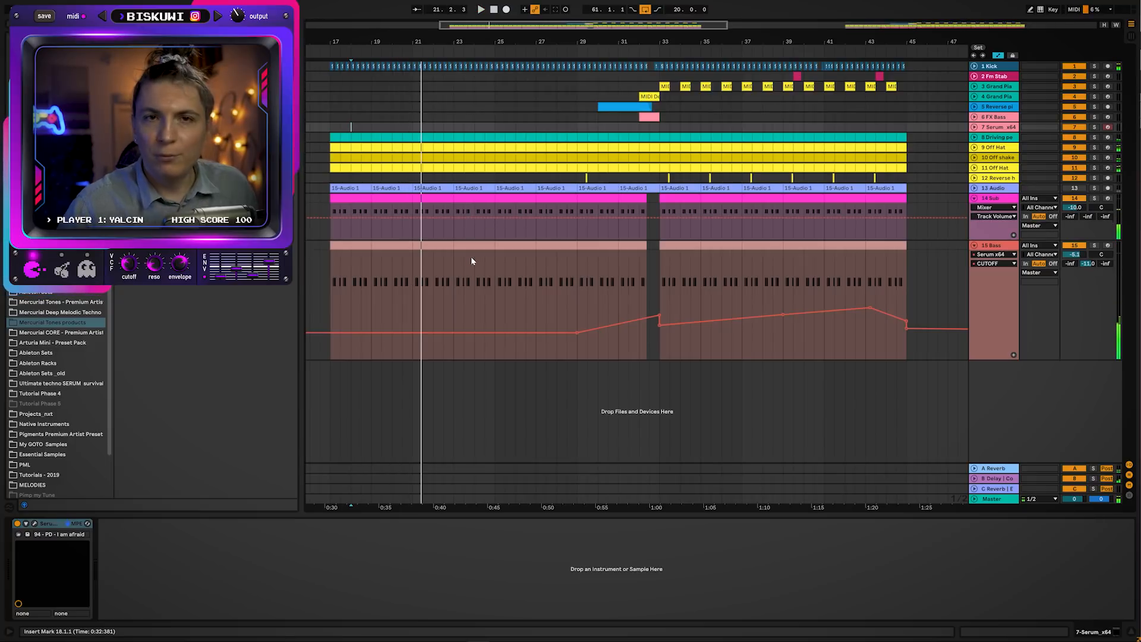
{"action": "left_click", "coordinate": [497, 263]}
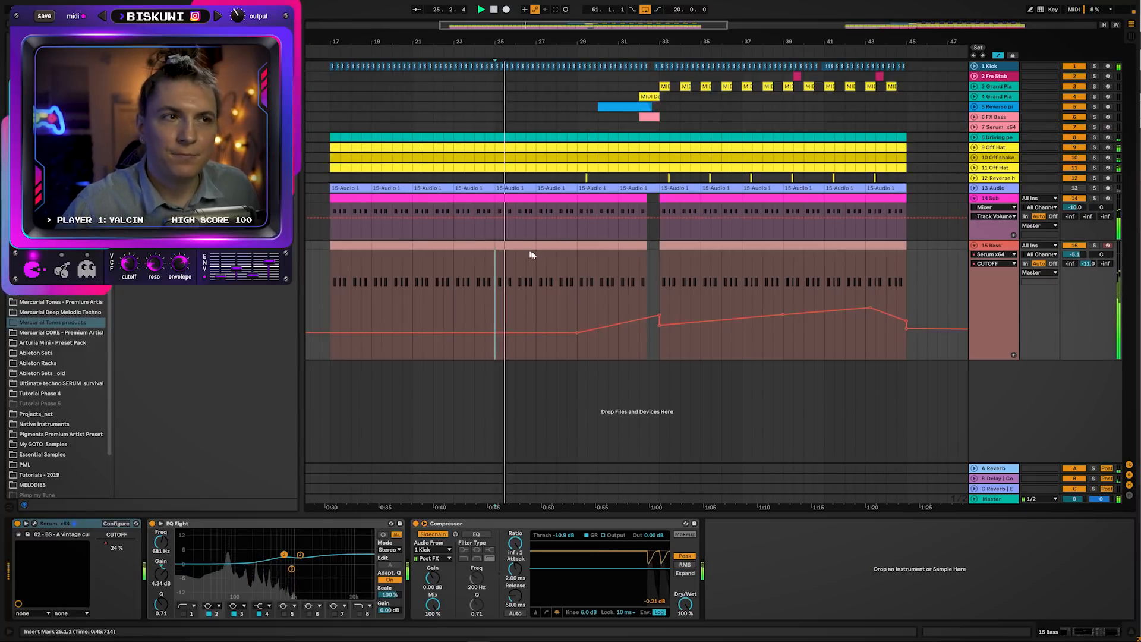
{"action": "left_click", "coordinate": [576, 276]}
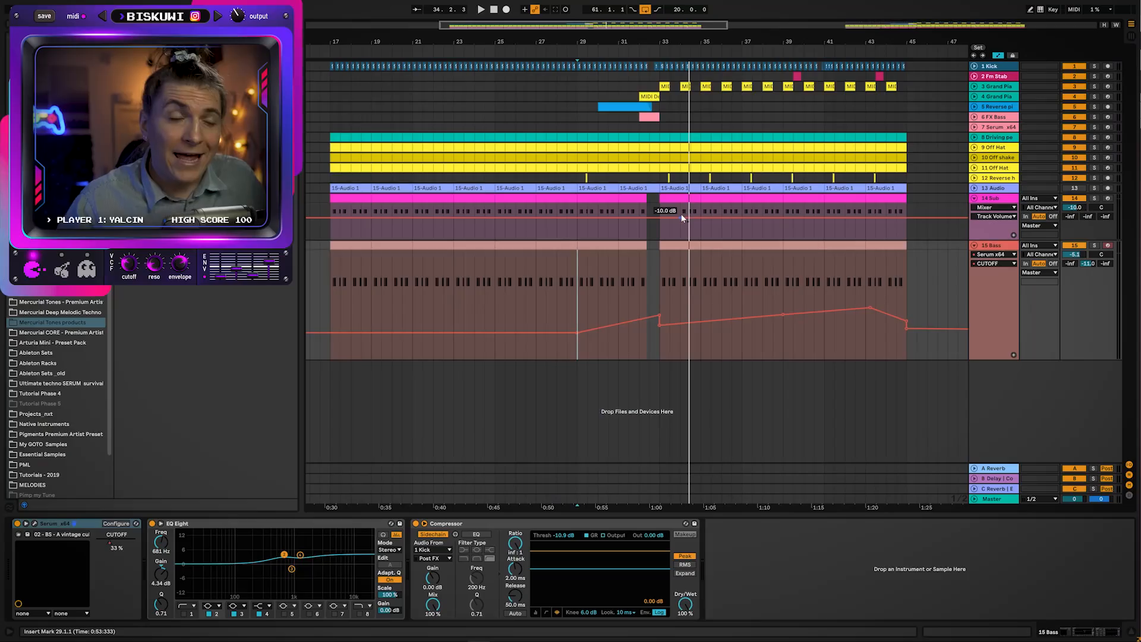
- Open the first clip on the 15 Bass track and play its D#2 notes in solo to examine the rhythm
{"action": "double_click", "coordinate": [364, 210]}
{"action": "key", "text": "space"}
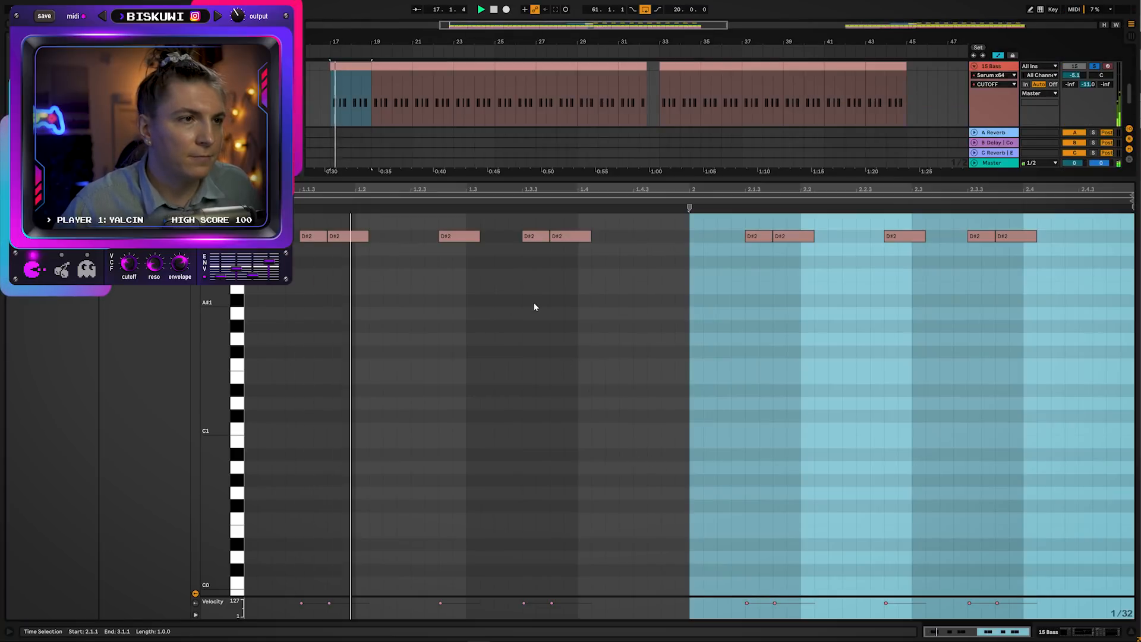
{"action": "key", "text": "space"}
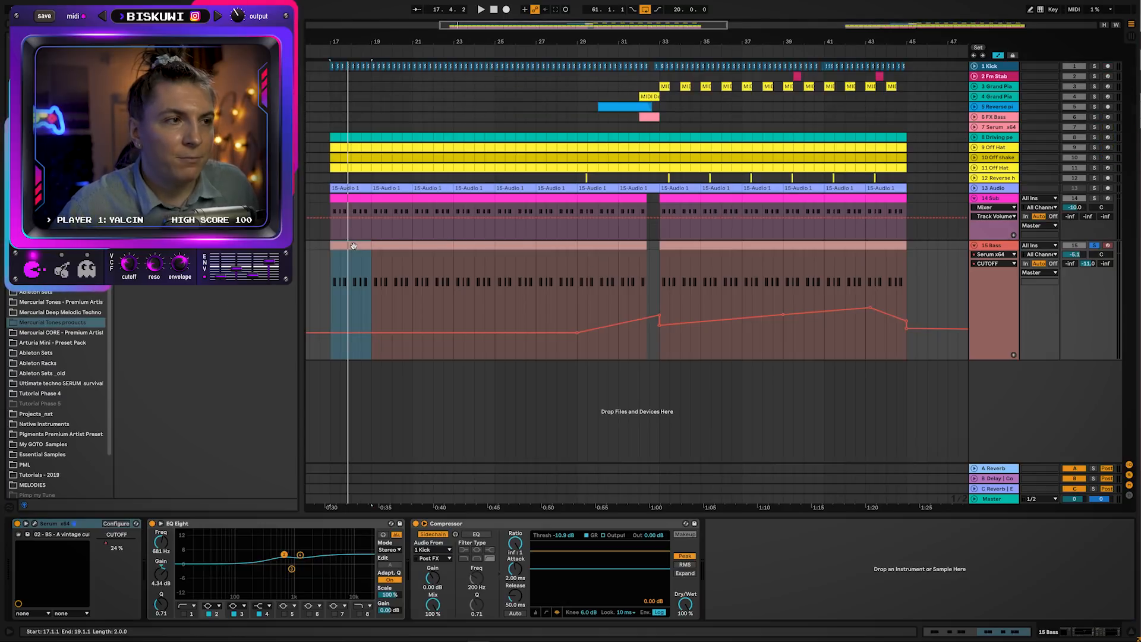
{"action": "double_click", "coordinate": [353, 246]}
{"action": "key", "text": "space"}
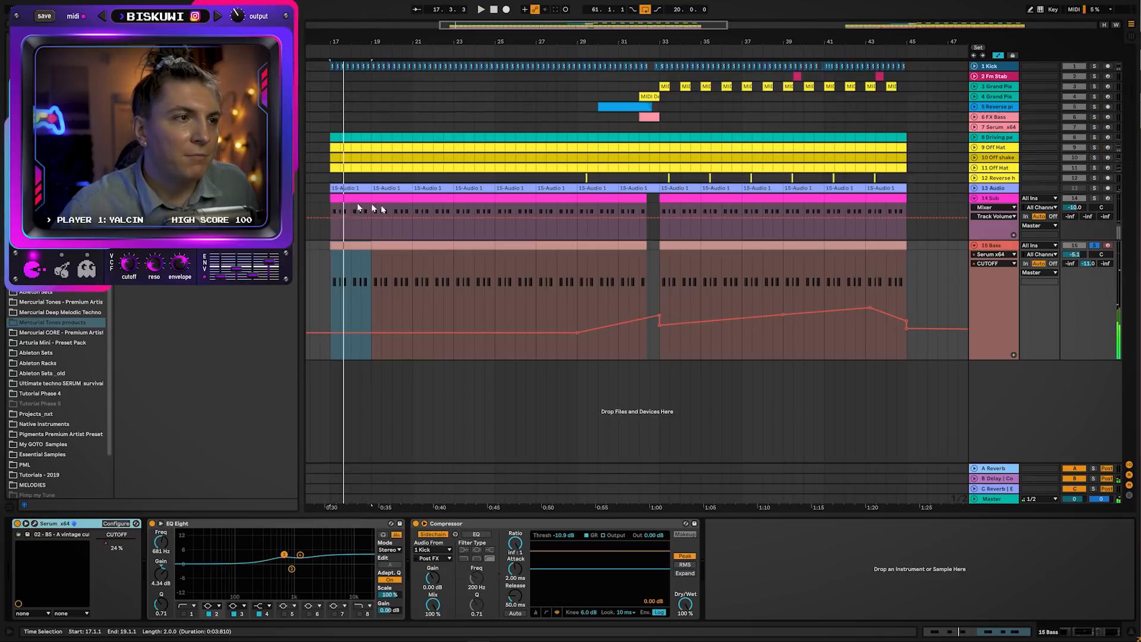
- Vary the Bass clip at bar 23 by moving its 1.3.3 note to 1.3.2 and adding a short D#2 note at 1.4.3, and play it
{"action": "left_click_drag", "start_coordinate": [357, 246], "coordinate": [689, 248]}
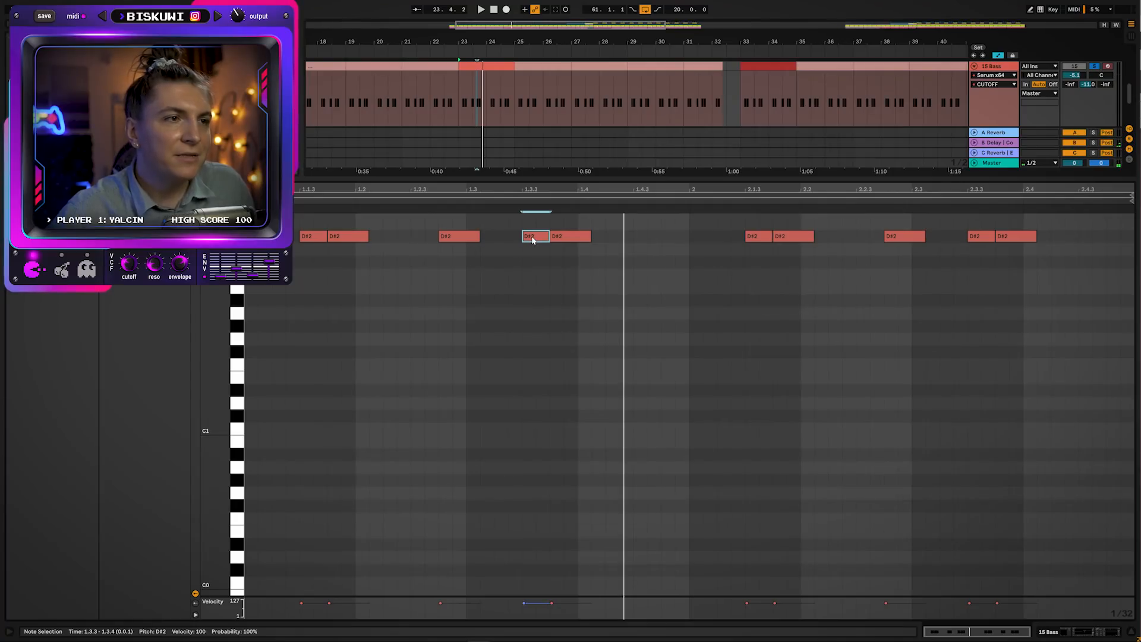
{"action": "left_click_drag", "start_coordinate": [532, 239], "coordinate": [518, 240]}
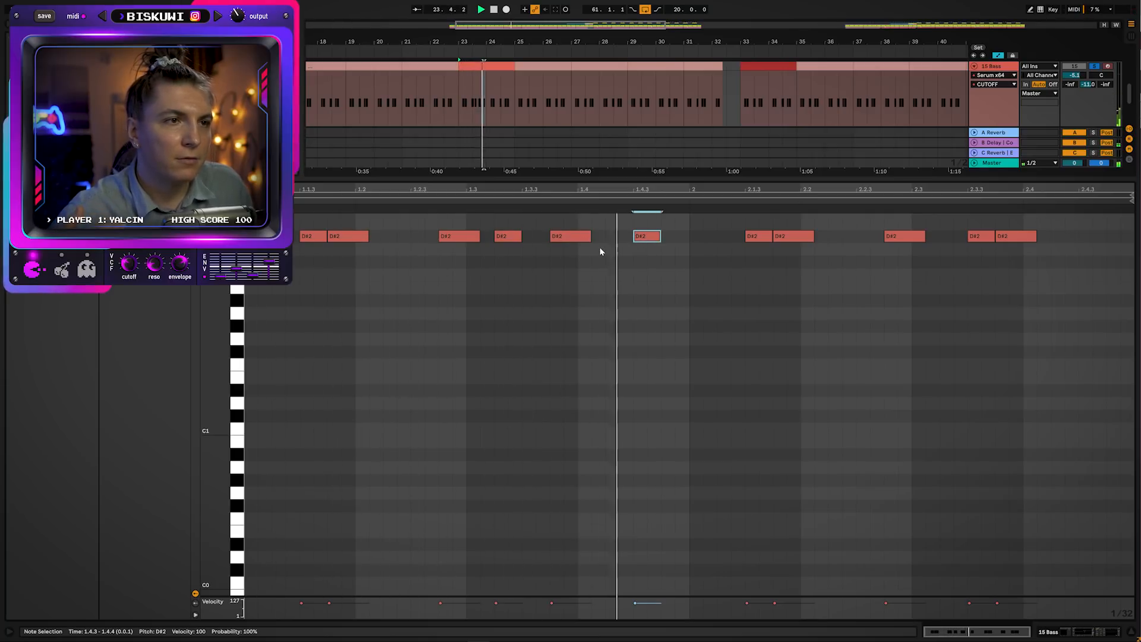
{"action": "key", "text": "space"}
{"action": "left_click", "coordinate": [689, 255]}
{"action": "key", "text": "space"}
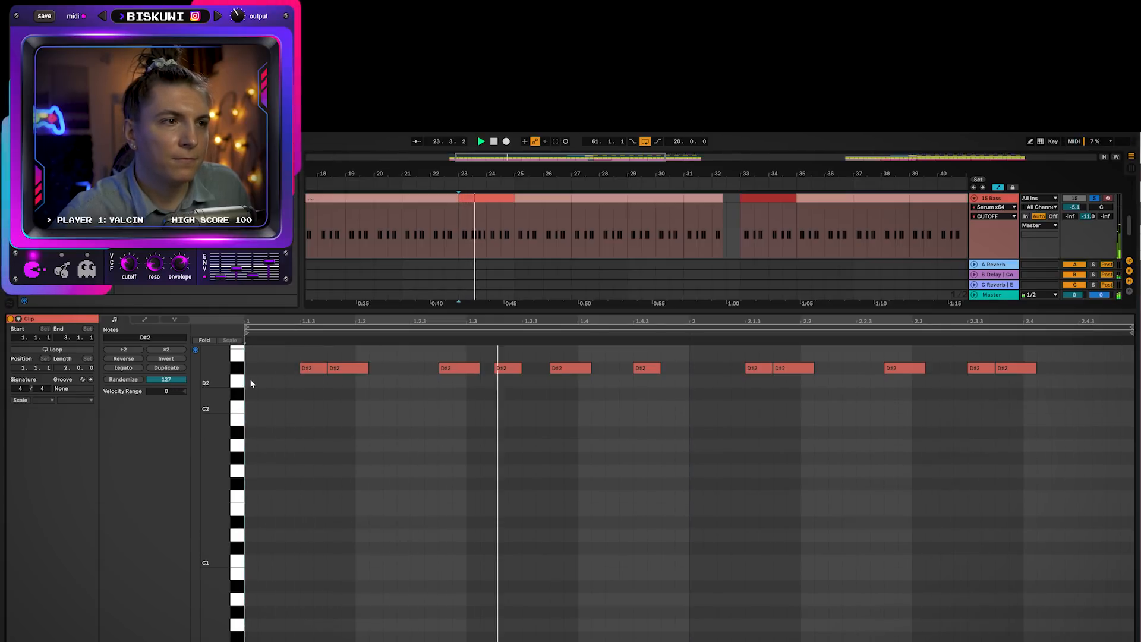
{"action": "key", "text": "space"}
{"action": "key", "text": "shift+Tab"}
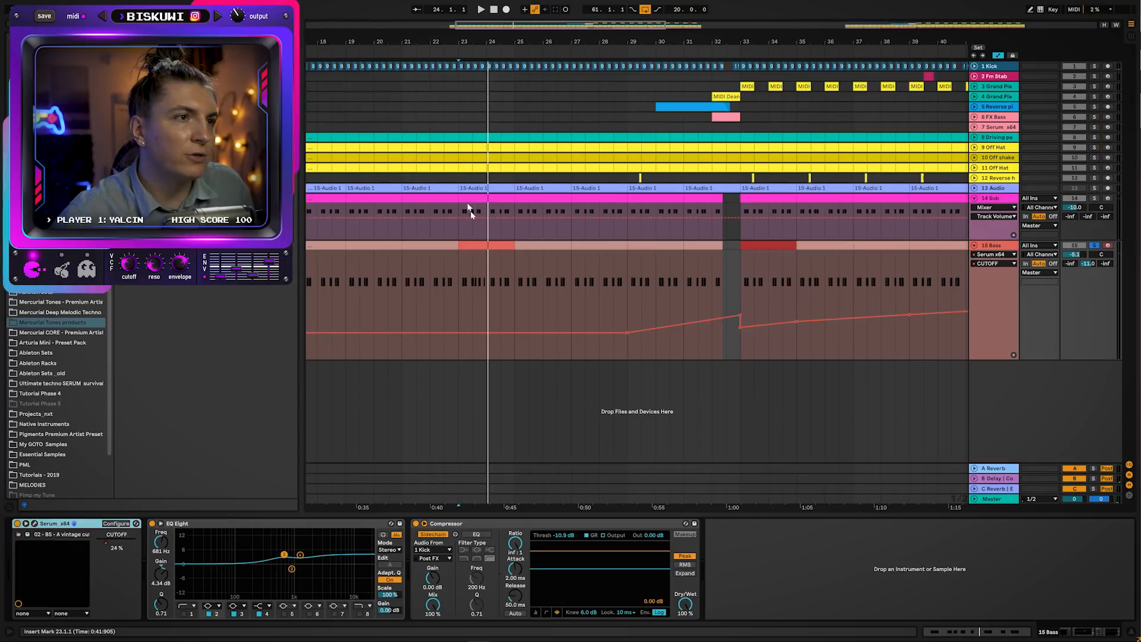
- Repeat the varied Bass pattern from bar 23 up to the gap before bar 33, and copy it into the red clip at bar 33
{"action": "left_click_drag", "start_coordinate": [464, 256], "coordinate": [487, 239]}
{"action": "key", "text": "ctrl+d"}
{"action": "key", "text": "ctrl+d"}
{"action": "key", "text": "ctrl+d"}
{"action": "key", "text": "ctrl+d"}
{"action": "key", "text": "ctrl+d"}
{"action": "key", "text": "ctrl+d"}
{"action": "key", "text": "ctrl+d"}
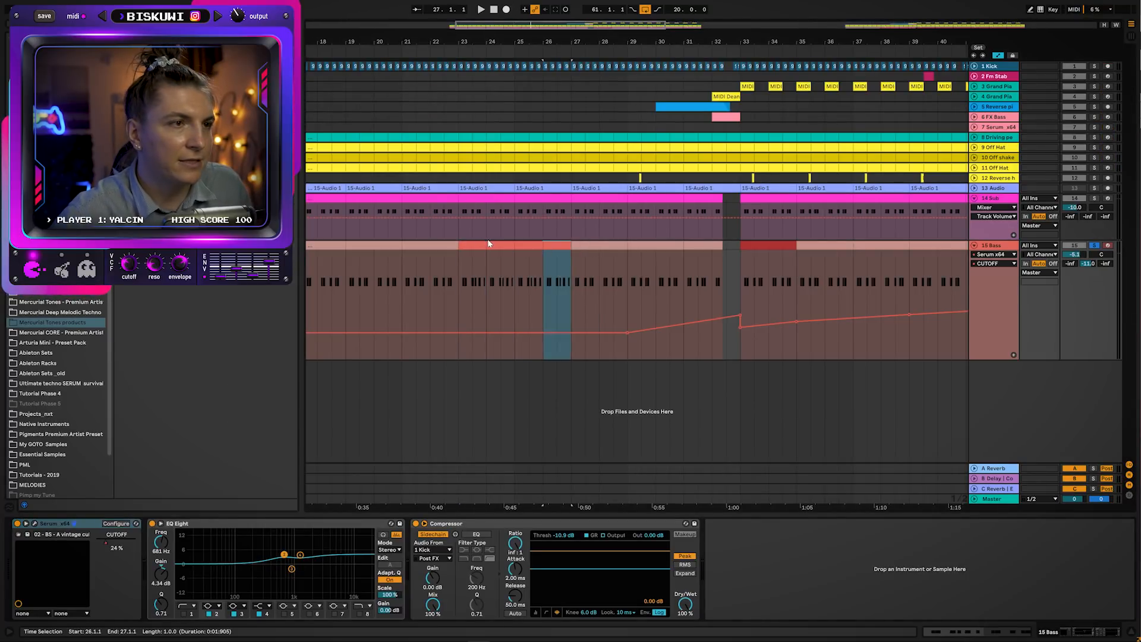
{"action": "key", "text": "ctrl+d"}
{"action": "key", "text": "ctrl+d"}
{"action": "left_click", "coordinate": [771, 246]}
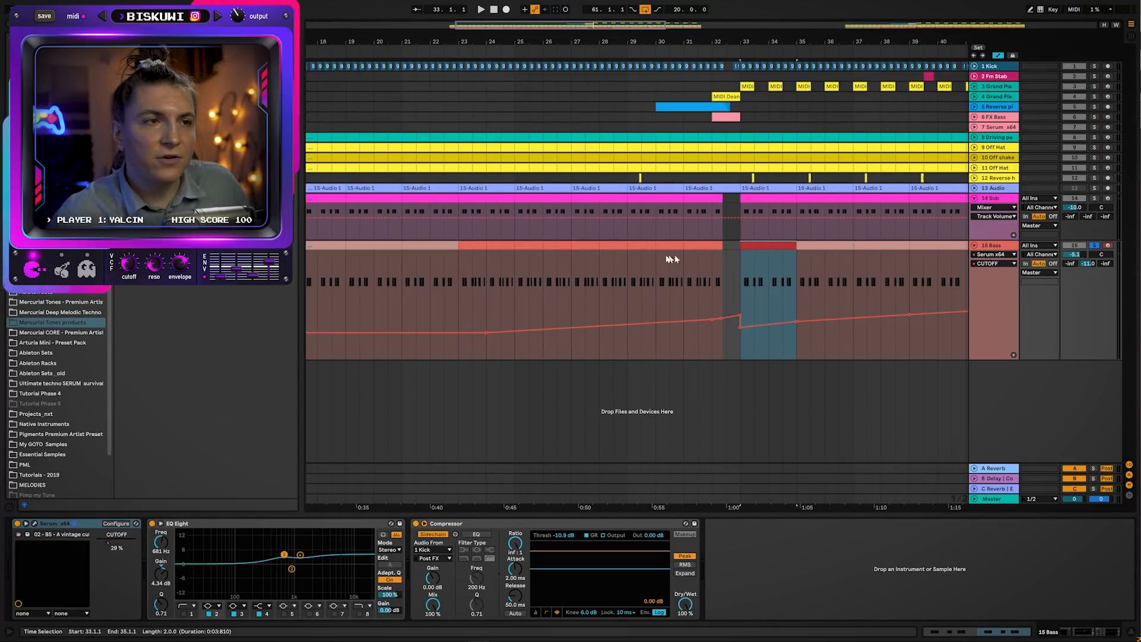
{"action": "left_click_drag", "start_coordinate": [635, 245], "coordinate": [753, 255]}
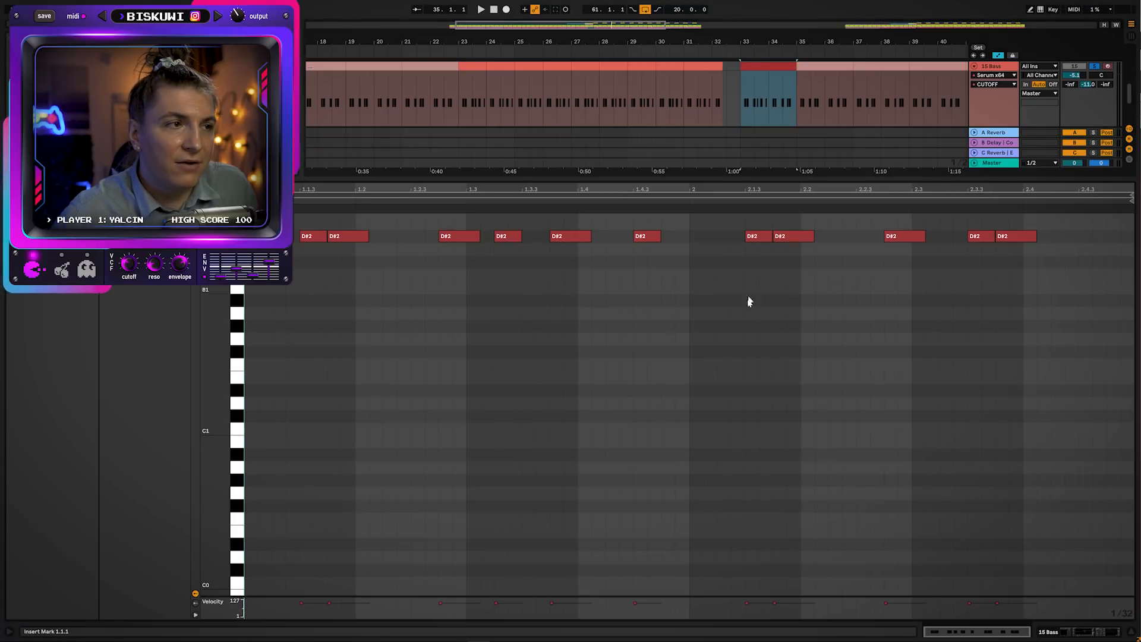
- In the Bass clip at bar 33, transpose the 1.3.2 note down to A#1 and lower the D#2 note that follows it
{"action": "scroll", "coordinate": [749, 301], "scroll_direction": "up", "scroll_amount": 5}
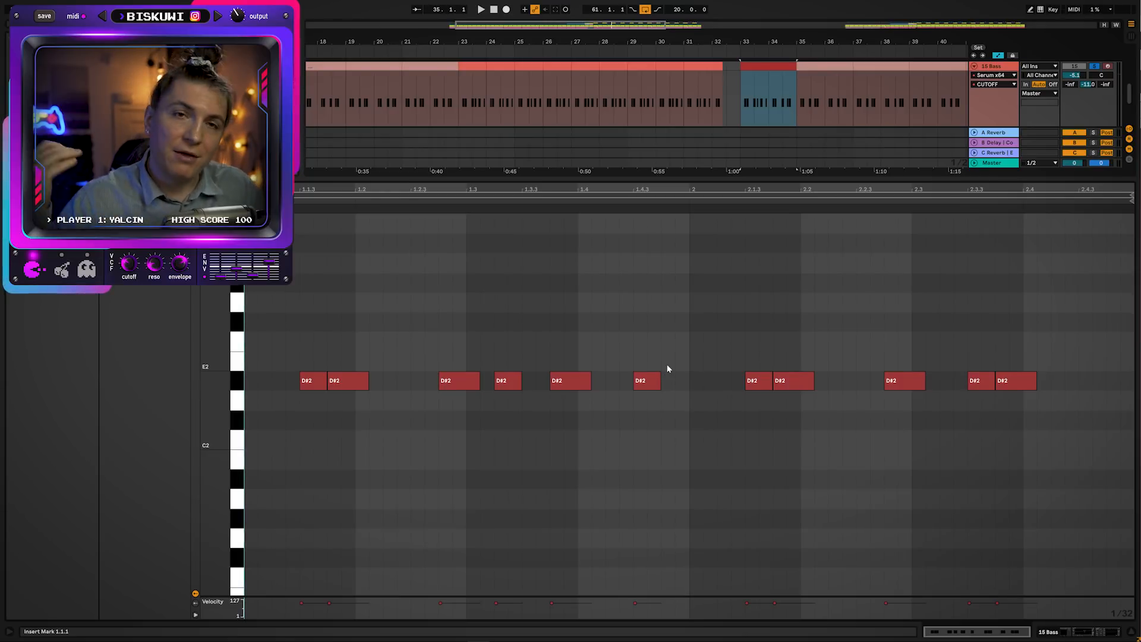
{"action": "left_click", "coordinate": [510, 369]}
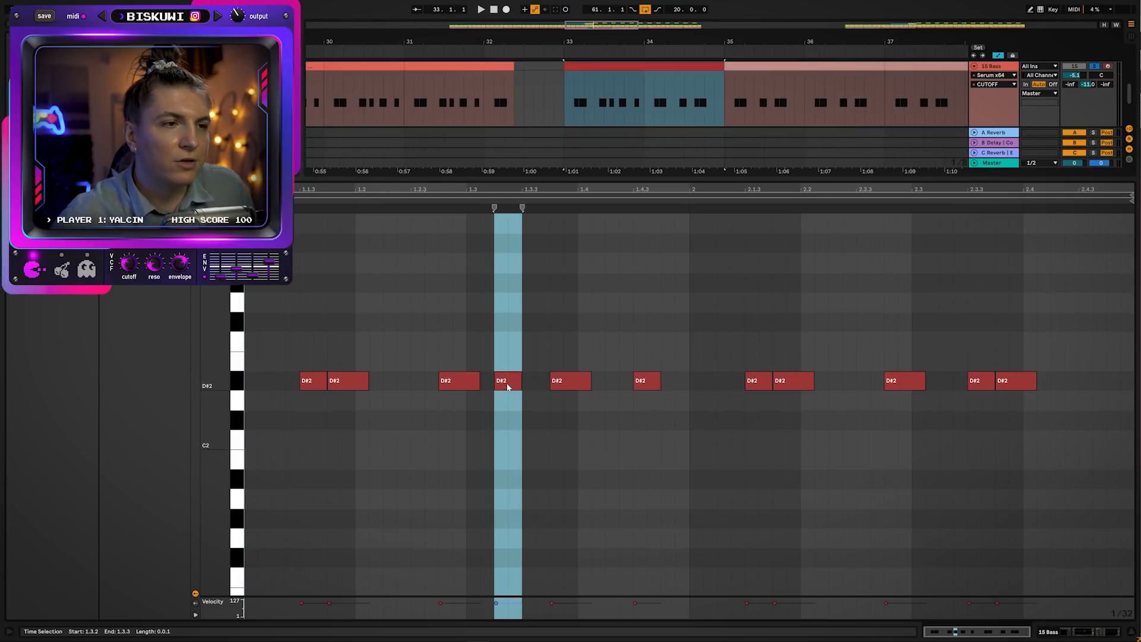
{"action": "left_click_drag", "start_coordinate": [508, 388], "coordinate": [512, 486]}
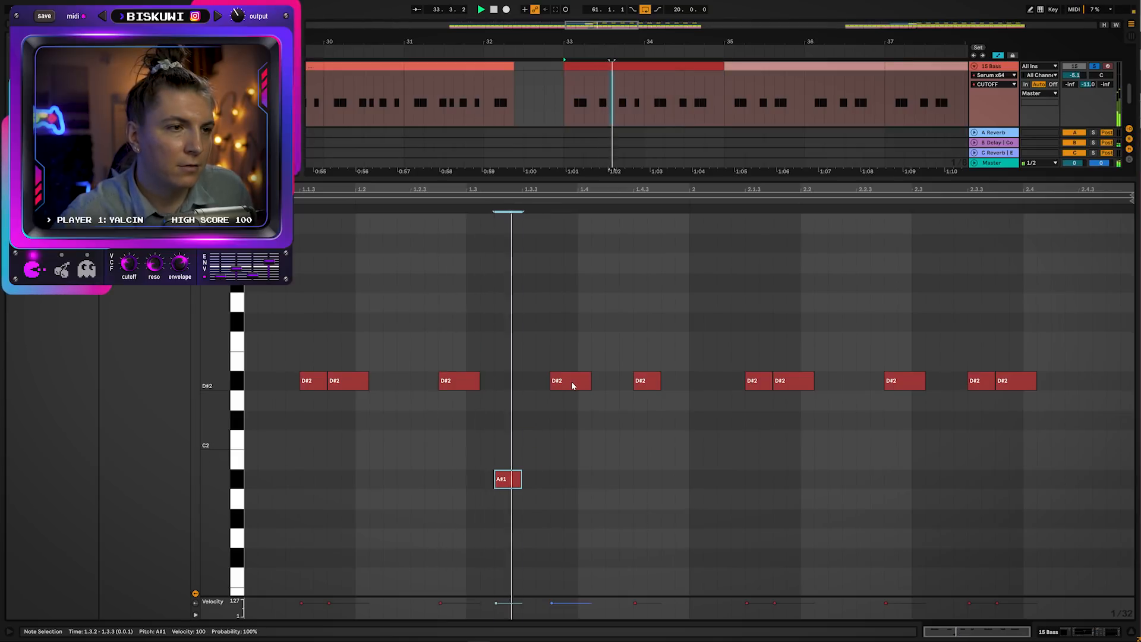
{"action": "left_click_drag", "start_coordinate": [576, 379], "coordinate": [575, 437]}
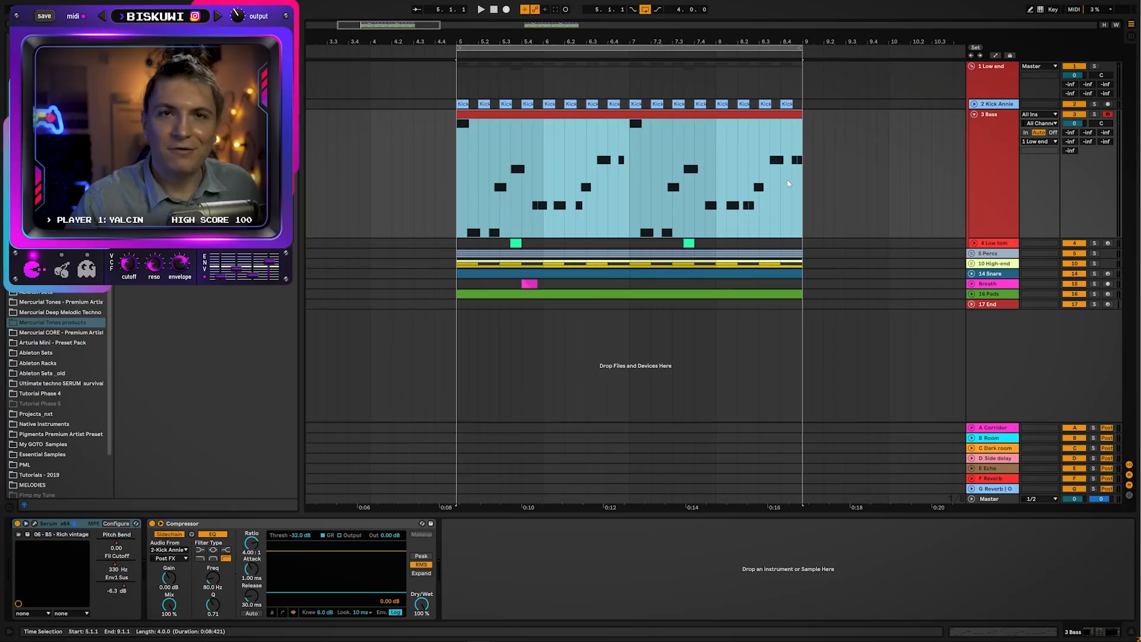
- Play the 3 Bass loop and examine its Rich vintage bass preset in Serum
{"action": "key", "text": "space"}
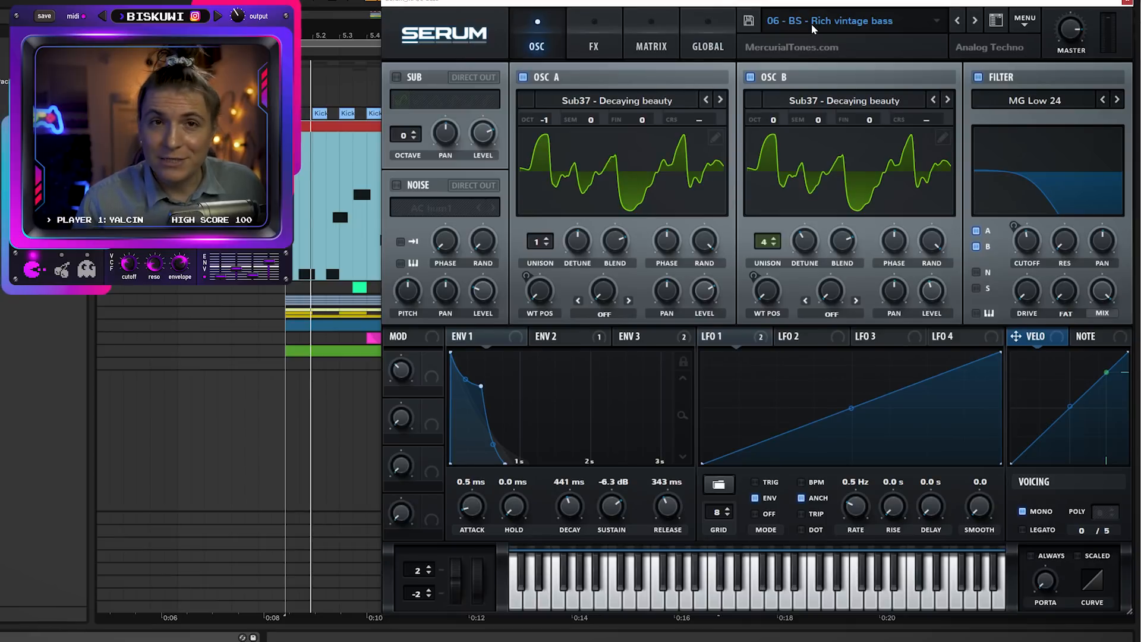
{"action": "left_click", "coordinate": [1127, 2]}
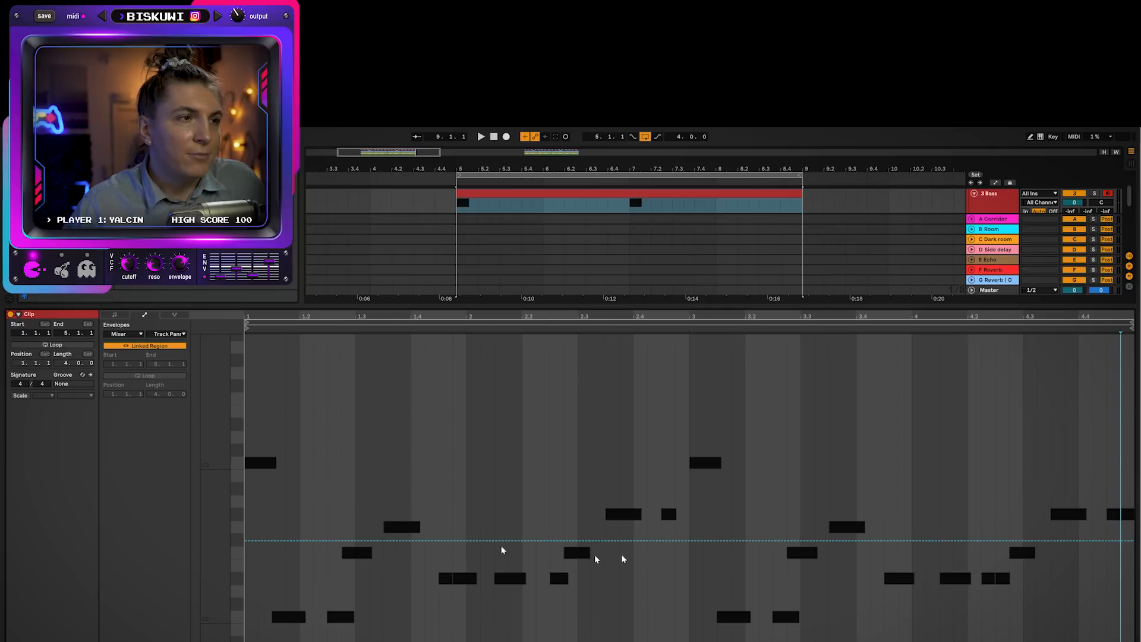
- View the Serum x64 Fil Cutoff envelope in the 3 Bass clip and check which other Serum parameters can be automated
{"action": "left_click", "coordinate": [136, 340]}
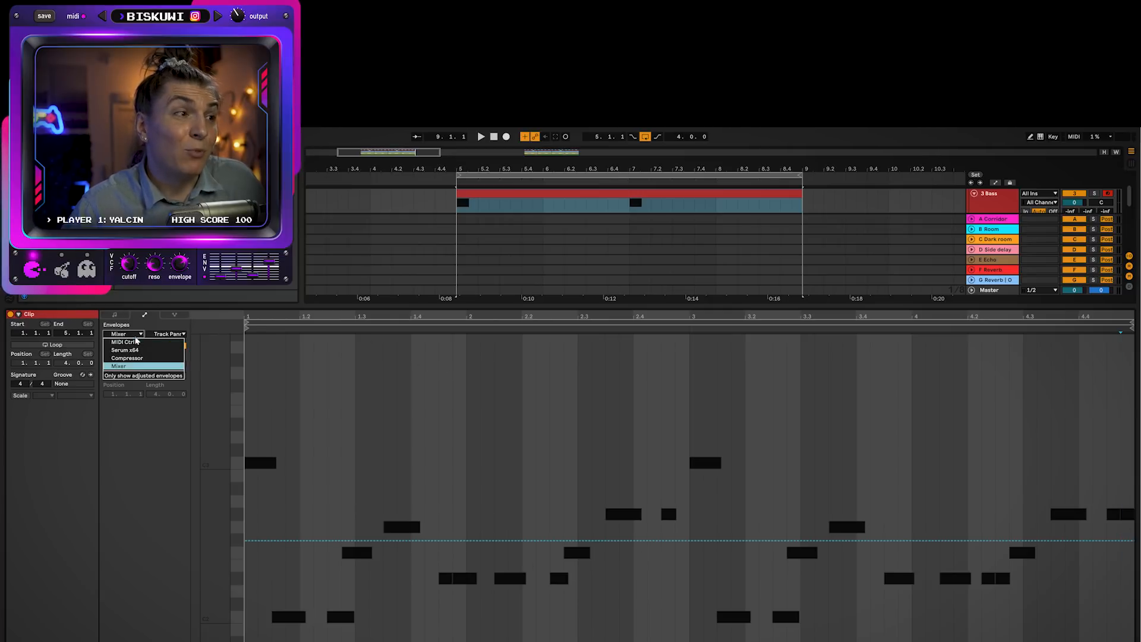
{"action": "left_click", "coordinate": [132, 350]}
{"action": "left_click", "coordinate": [181, 334]}
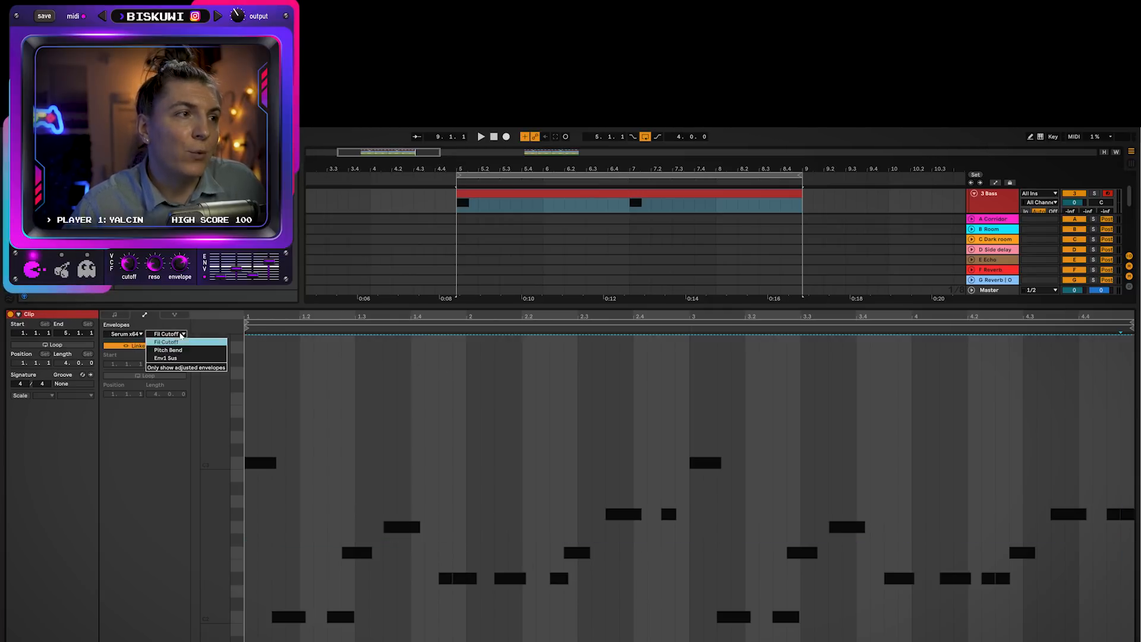
{"action": "left_click", "coordinate": [524, 431]}
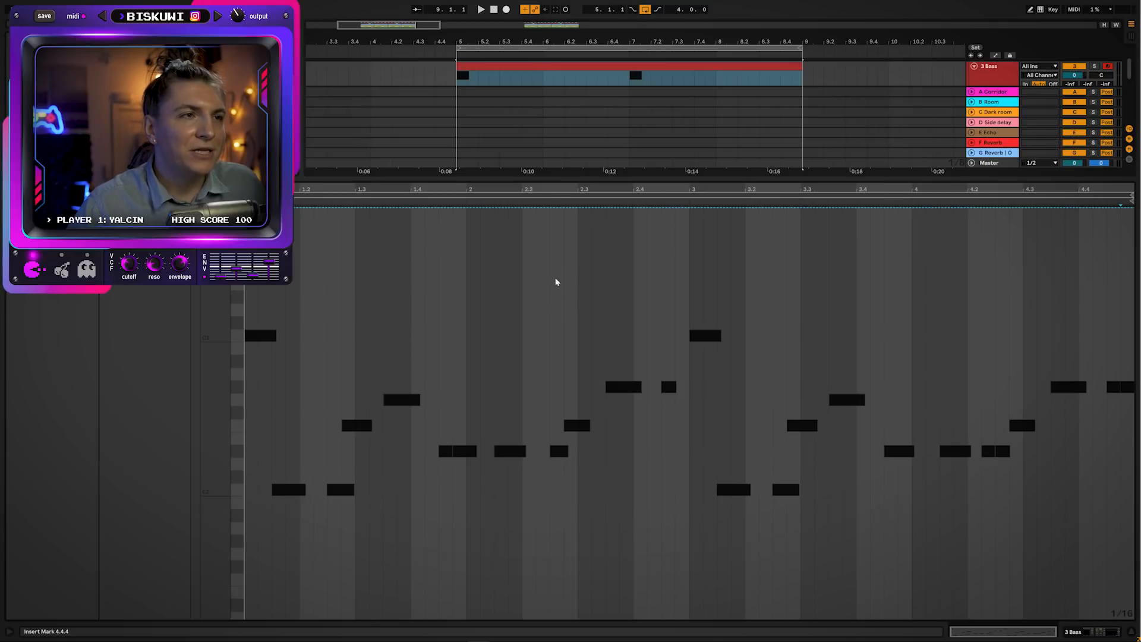
{"action": "key", "text": "shift+Tab"}
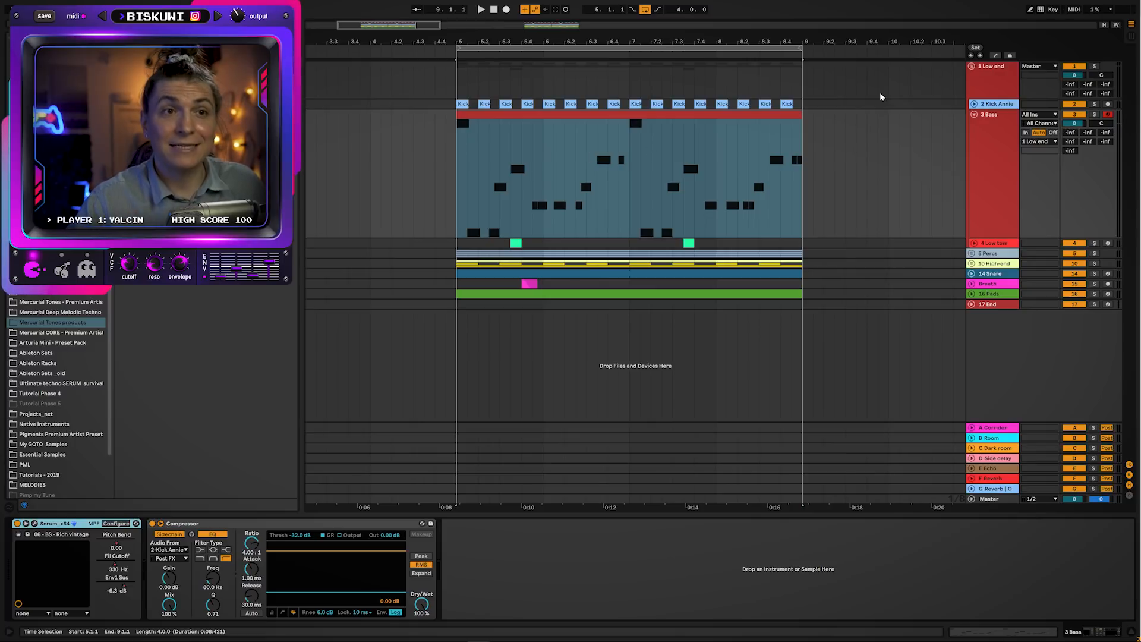
- Draw a short Serum Pitch Bend automation ramp falling to 0.50 at the start of the 3 Bass clip, and compare playback with and without it
{"action": "key", "text": "a"}
{"action": "left_click_drag", "start_coordinate": [470, 41], "coordinate": [424, 175]}
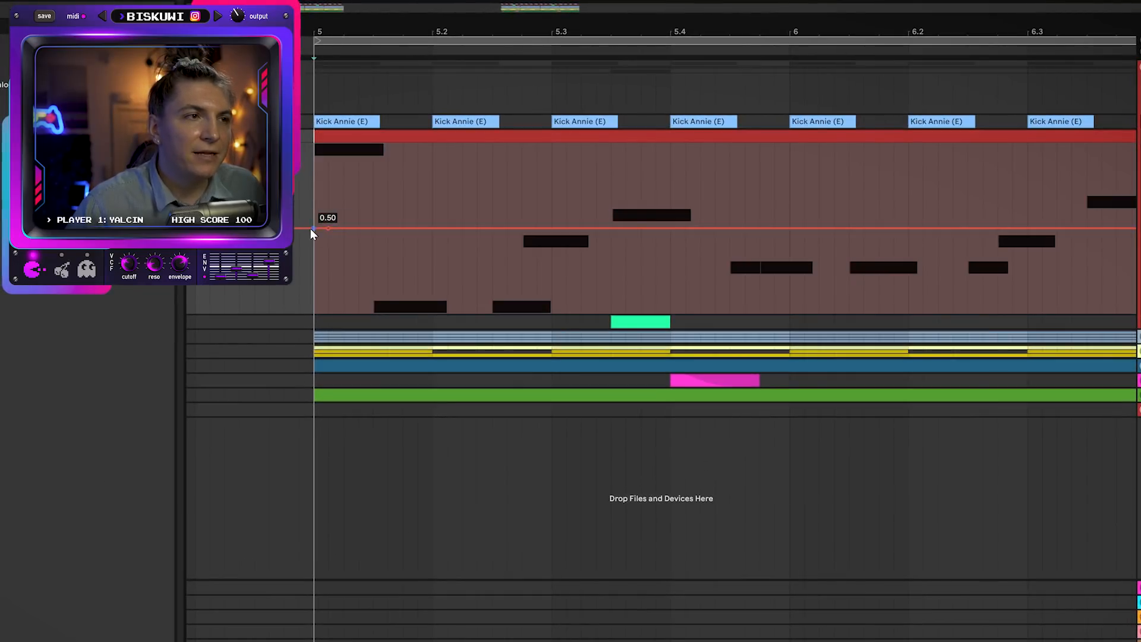
{"action": "left_click_drag", "start_coordinate": [312, 226], "coordinate": [314, 164]}
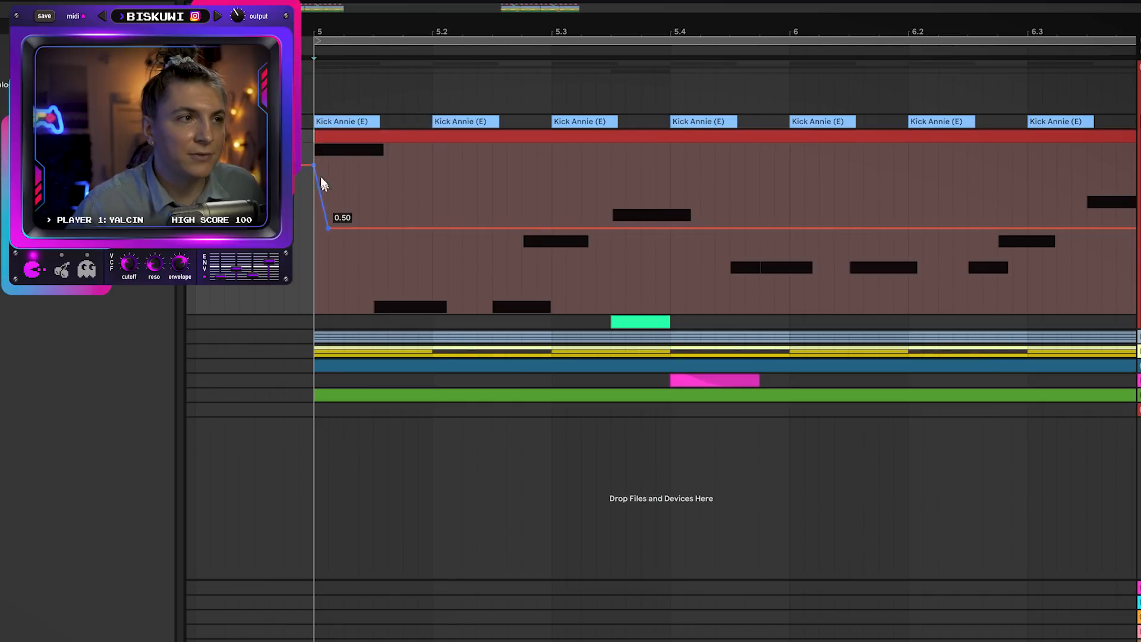
{"action": "key", "text": "space"}
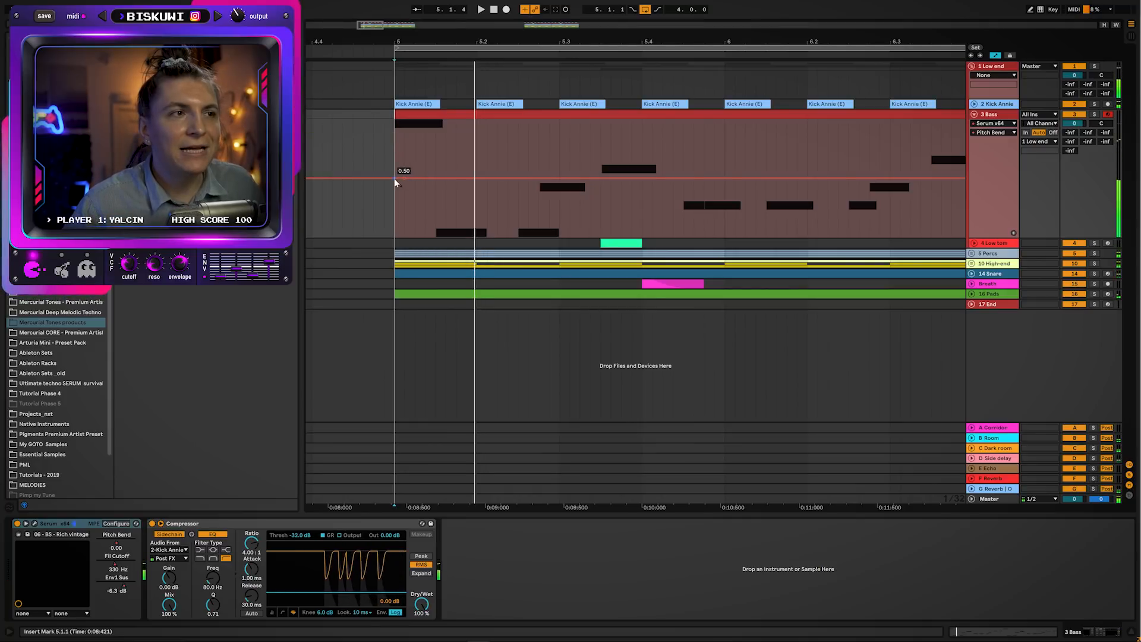
{"action": "left_click_drag", "start_coordinate": [395, 182], "coordinate": [391, 143]}
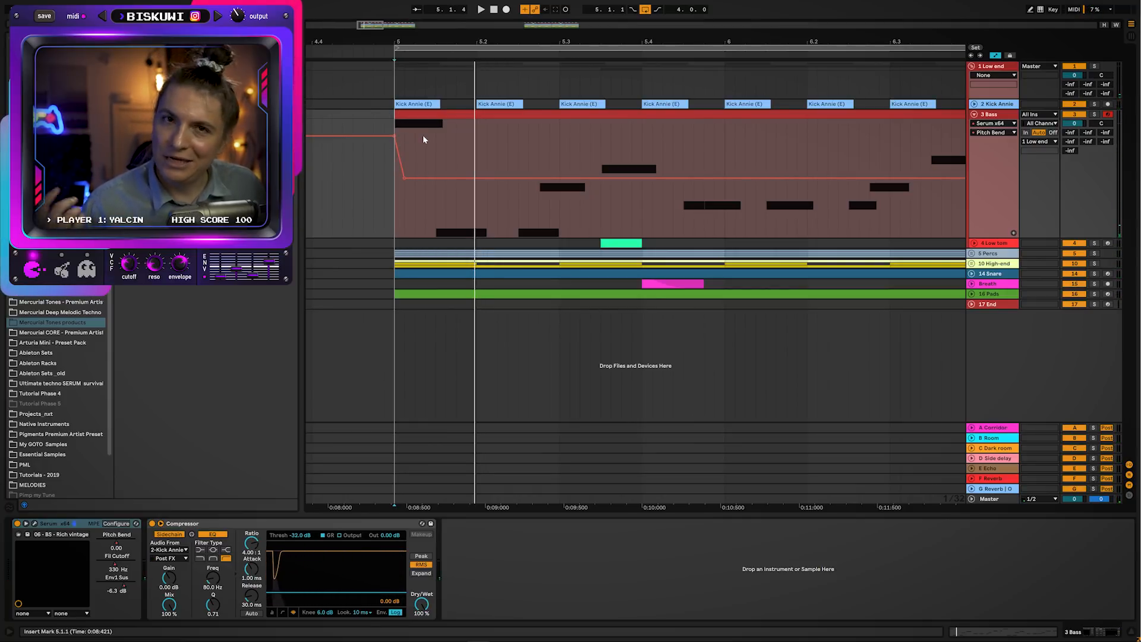
{"action": "key", "text": "space"}
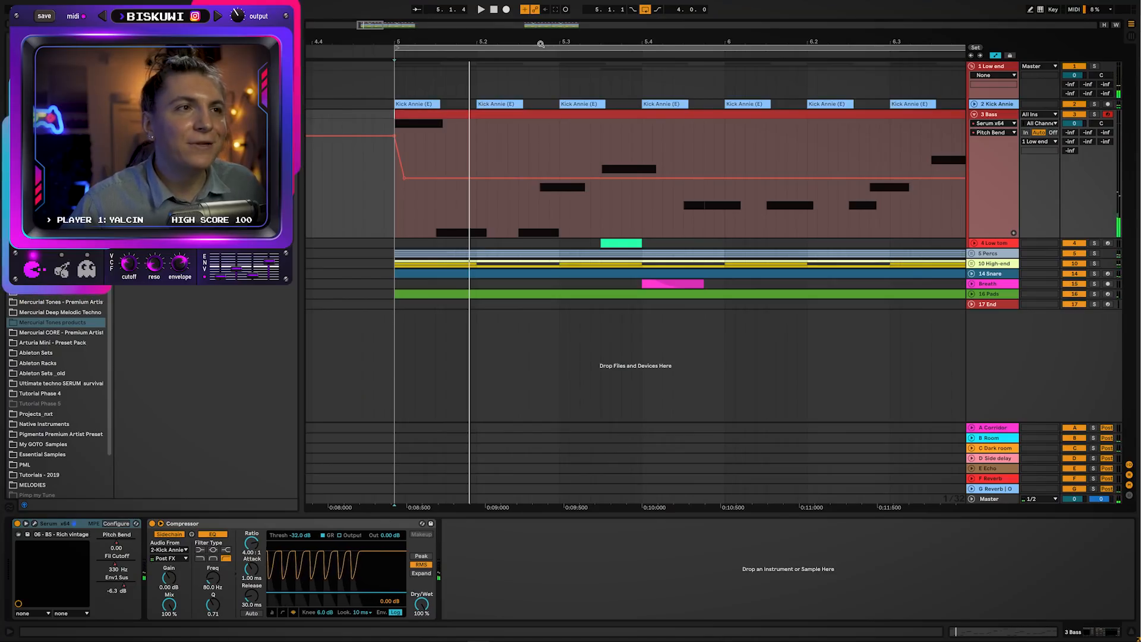
- Play the 3 Bass clip from 5.2.4 and 6.4.1 and from its start to examine the short Pitch Bend automation spikes
{"action": "left_click_drag", "start_coordinate": [541, 44], "coordinate": [468, 19]}
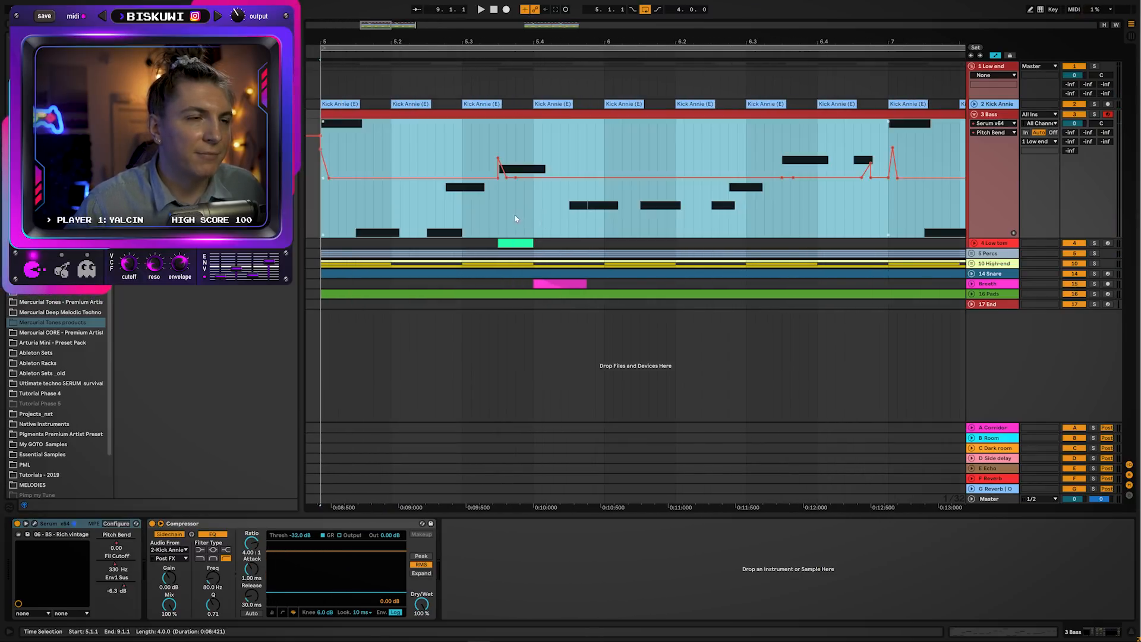
{"action": "left_click", "coordinate": [515, 217]}
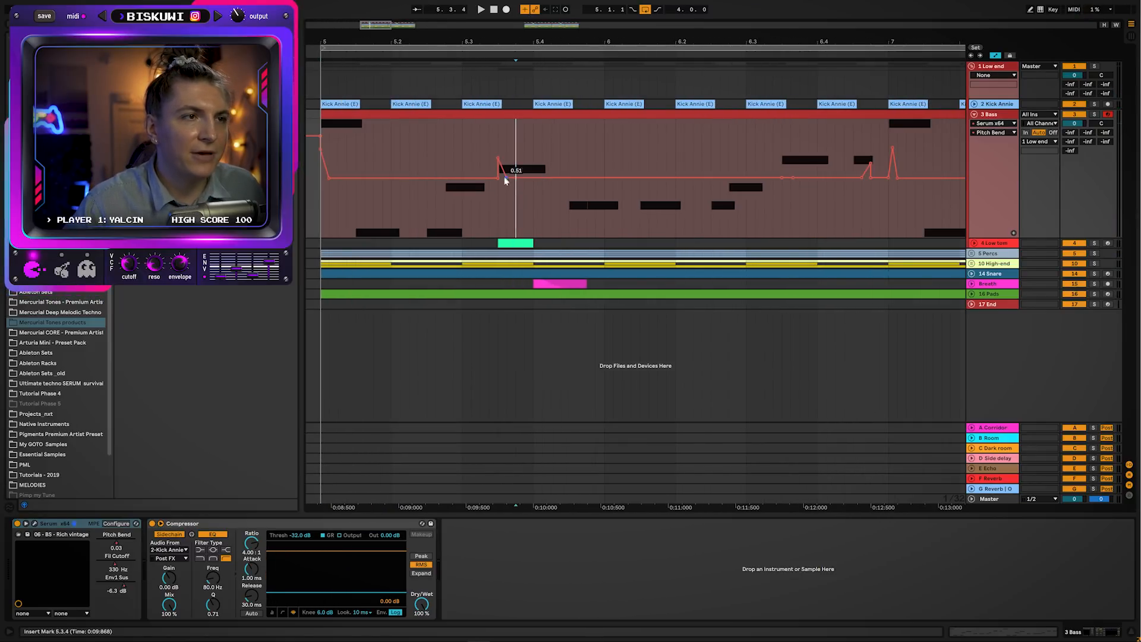
{"action": "key", "text": "space"}
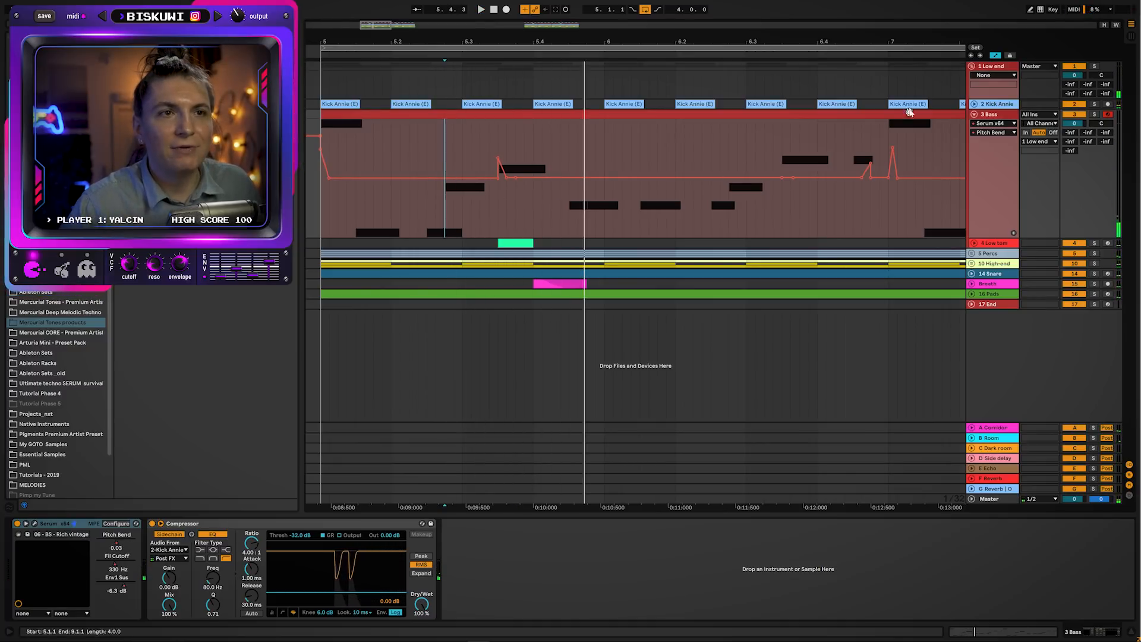
{"action": "scroll", "coordinate": [731, 197], "scroll_direction": "right", "scroll_amount": 3}
{"action": "left_click", "coordinate": [727, 211]}
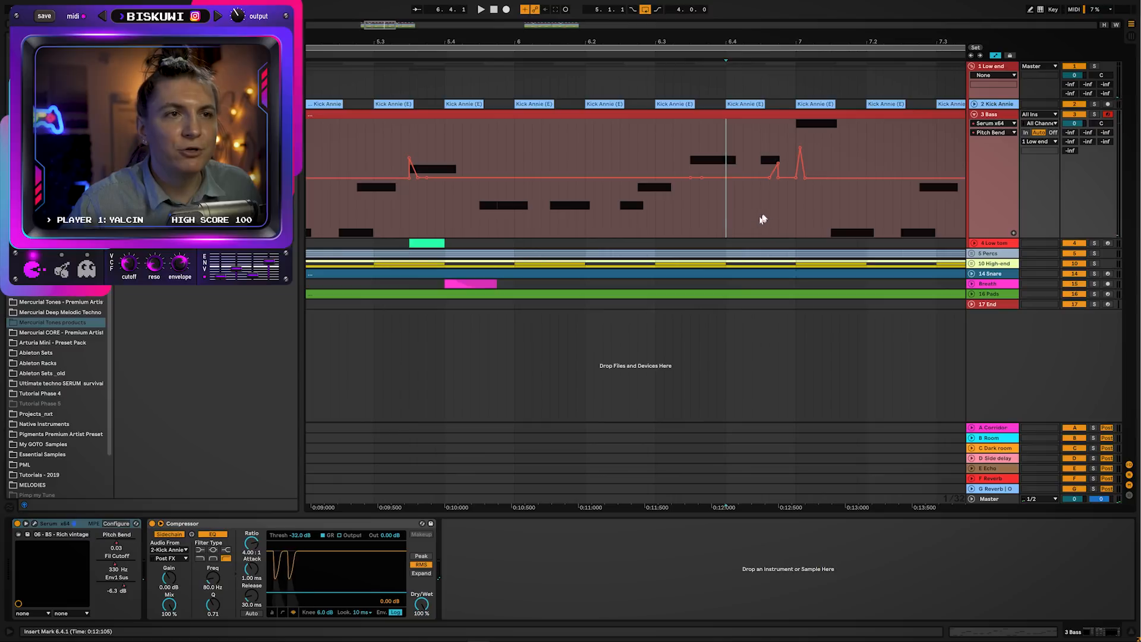
{"action": "left_click_drag", "start_coordinate": [755, 29], "coordinate": [672, 7]}
{"action": "left_click", "coordinate": [498, 208]}
{"action": "key", "text": "space"}
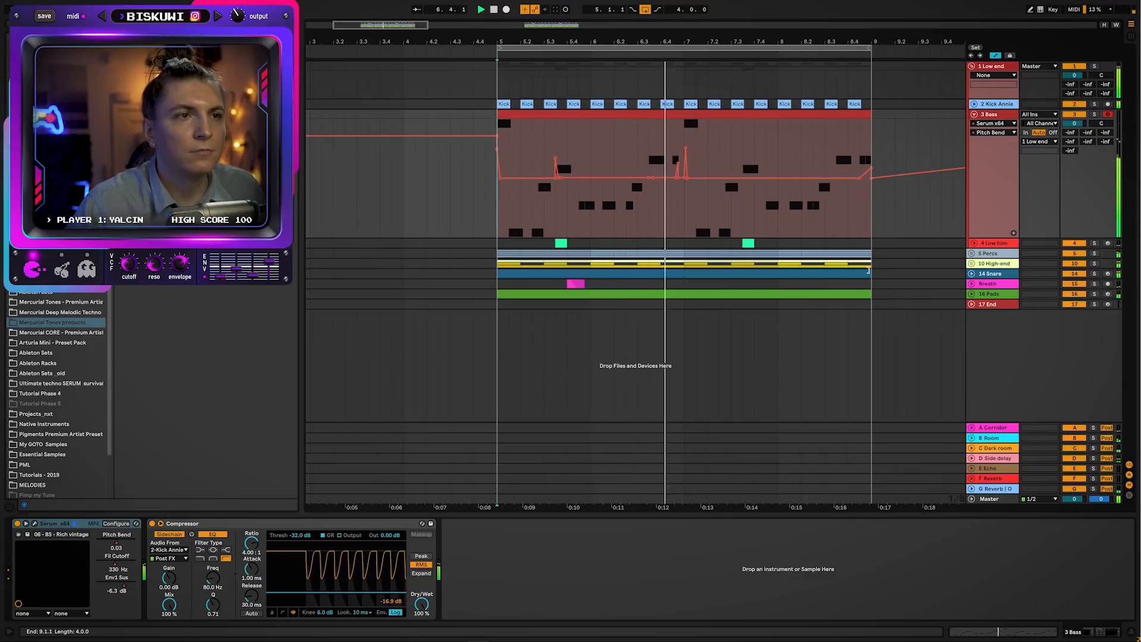
{"action": "key", "text": "space"}
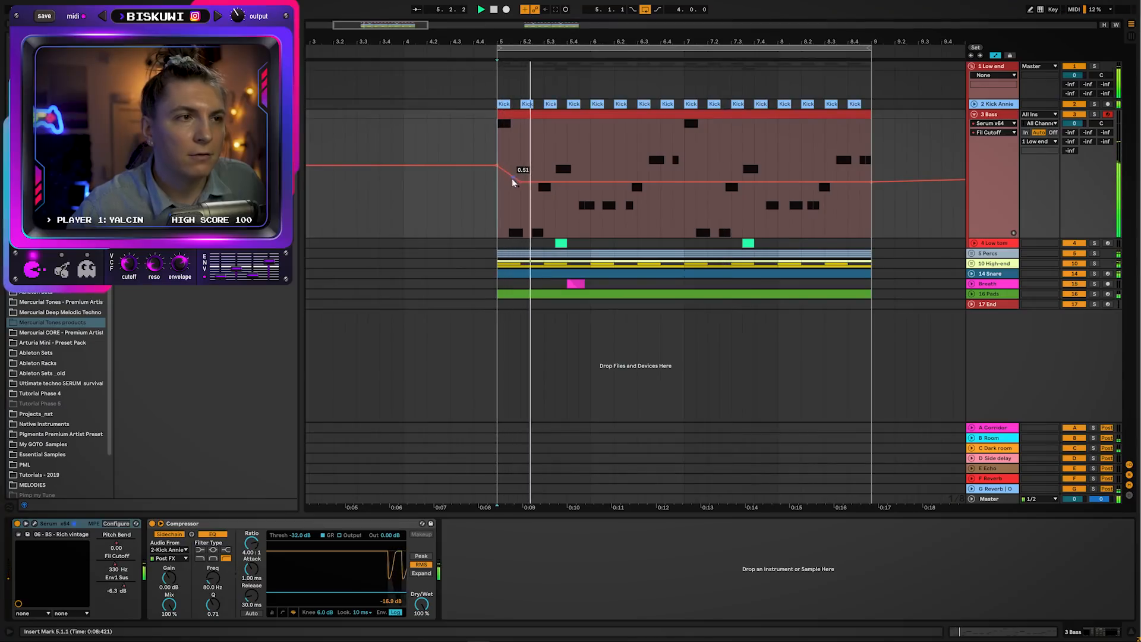
- Shape the Serum Fil Cutoff automation on 3 Bass to dip after bar 5, peak at bar 7 and rise towards bar 9, and play it
{"action": "left_click_drag", "start_coordinate": [571, 182], "coordinate": [569, 187]}
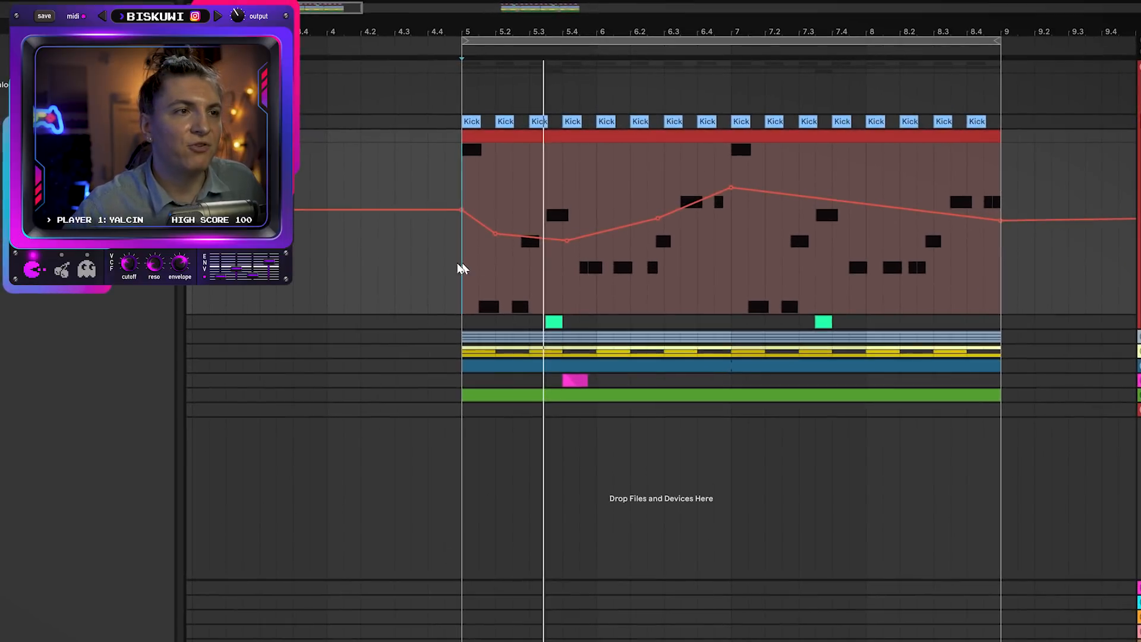
{"action": "key", "text": "space"}
{"action": "left_click_drag", "start_coordinate": [462, 266], "coordinate": [721, 241]}
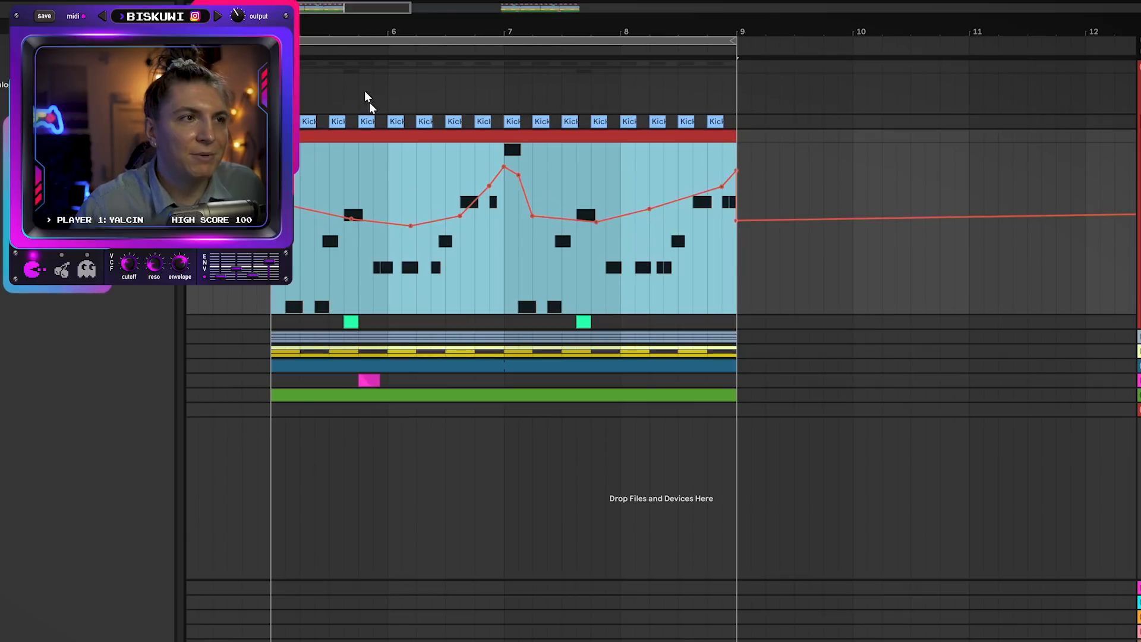
{"action": "left_click_drag", "start_coordinate": [326, 27], "coordinate": [333, 36]}
{"action": "left_click", "coordinate": [272, 238]}
{"action": "key", "text": "space"}
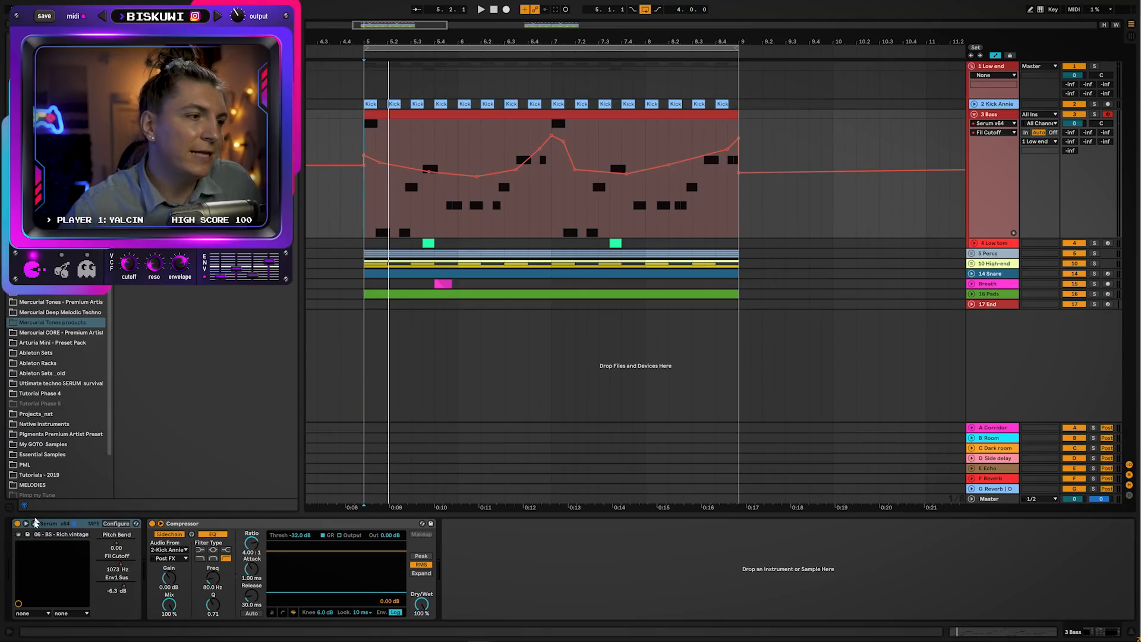
- Record Env 1 sustain changes in Serum as automation over the 3 Bass loop and simplify the Env1 Sus envelope
{"action": "left_click", "coordinate": [34, 523]}
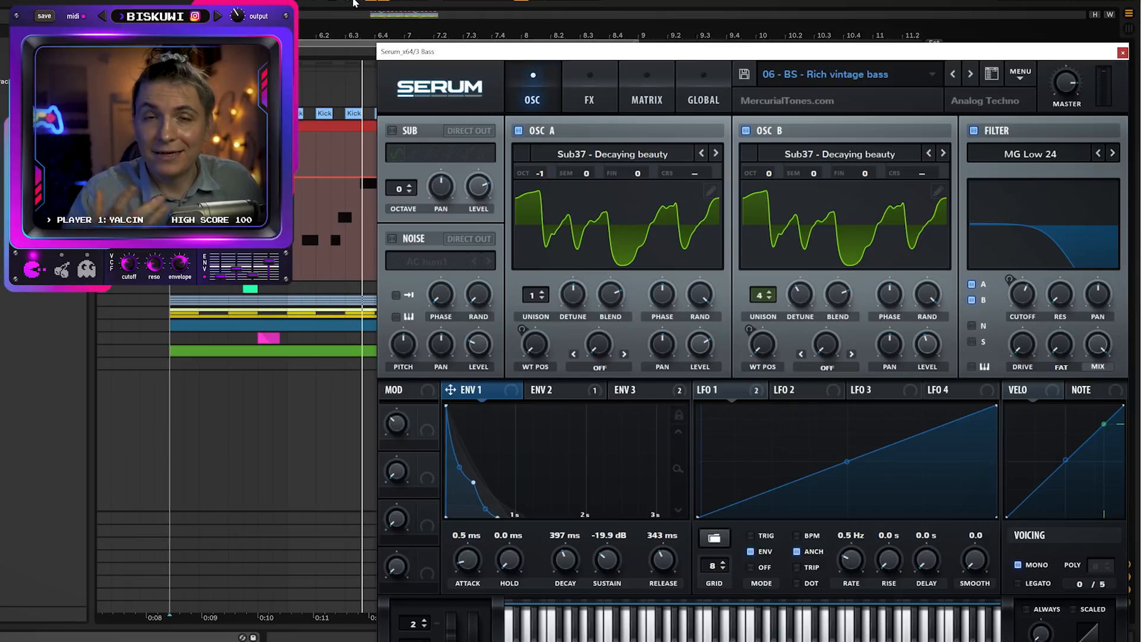
{"action": "mouse_move", "coordinate": [606, 560]}
{"action": "left_mouse_down"}
{"action": "mouse_move", "coordinate": [605, 585]}
{"action": "mouse_move", "coordinate": [612, 535]}
{"action": "mouse_move", "coordinate": [609, 585]}
{"action": "mouse_move", "coordinate": [612, 552]}
{"action": "left_mouse_up"}
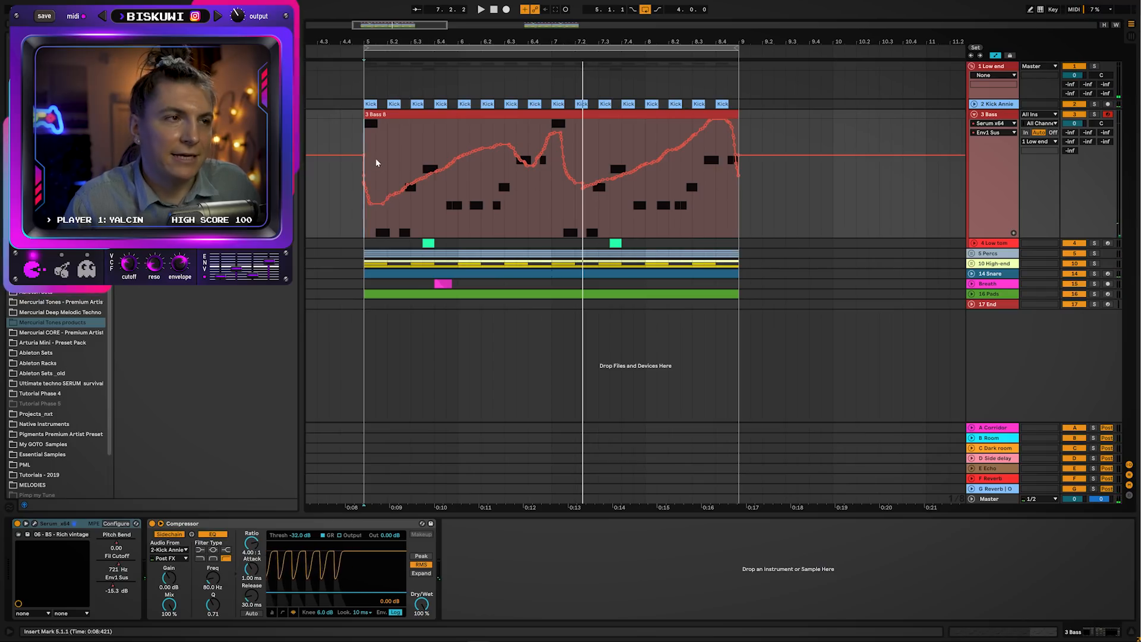
{"action": "key", "text": "space"}
{"action": "right_click", "coordinate": [683, 152]}
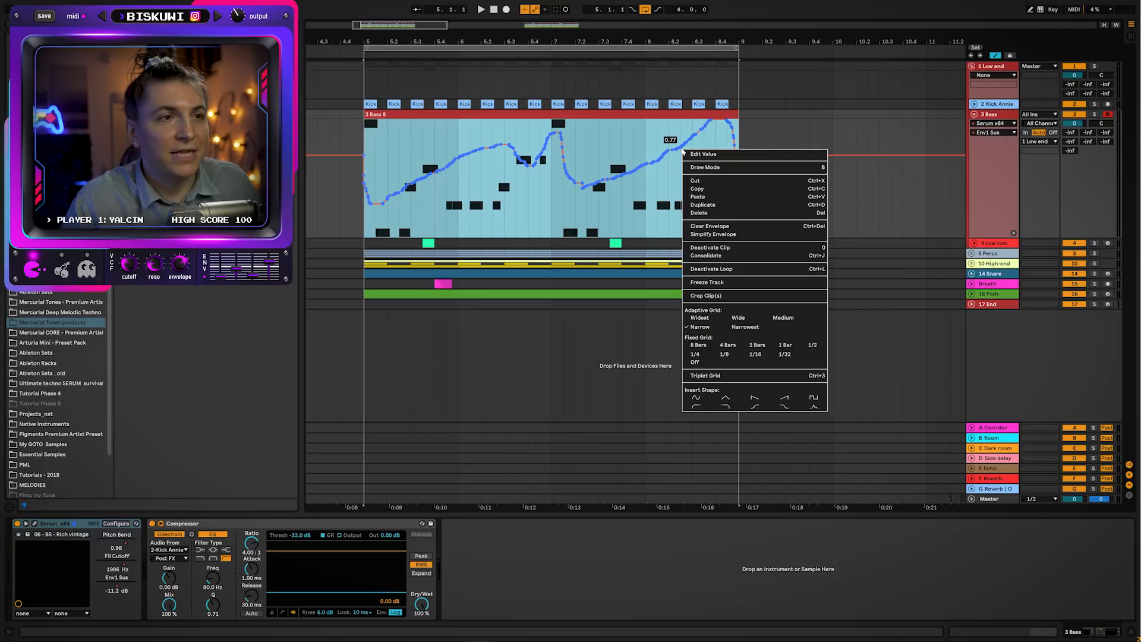
{"action": "left_click", "coordinate": [708, 235]}
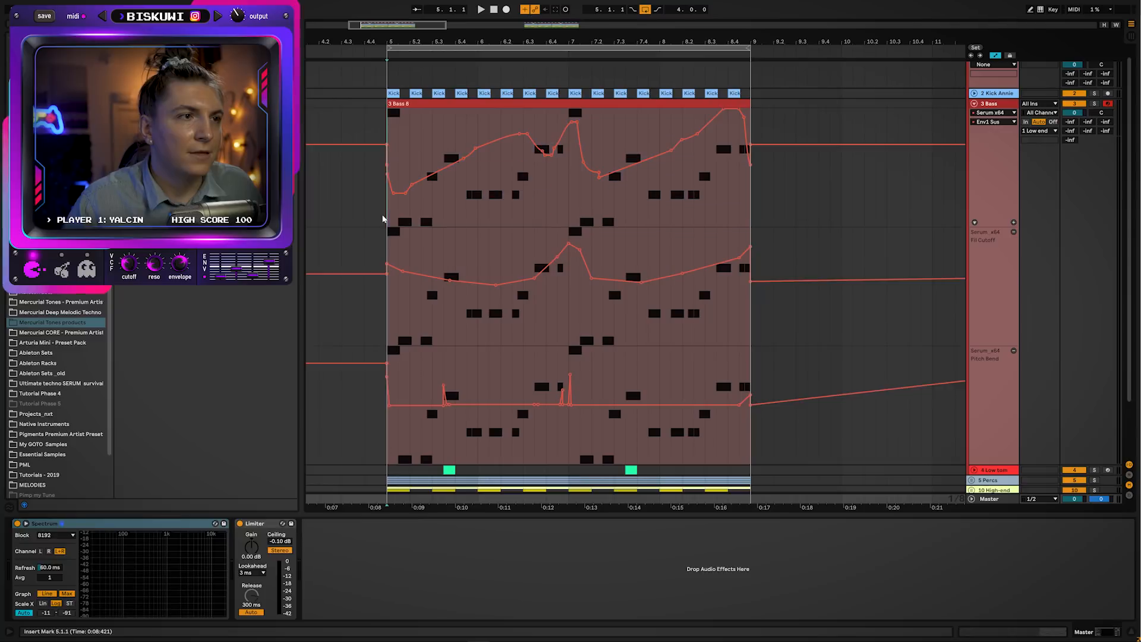
- Play the loop from 5.1.1 to hear the Env1 Sus, Fil Cutoff and Pitch Bend automation on 3 Bass together
{"action": "left_click", "coordinate": [385, 217]}
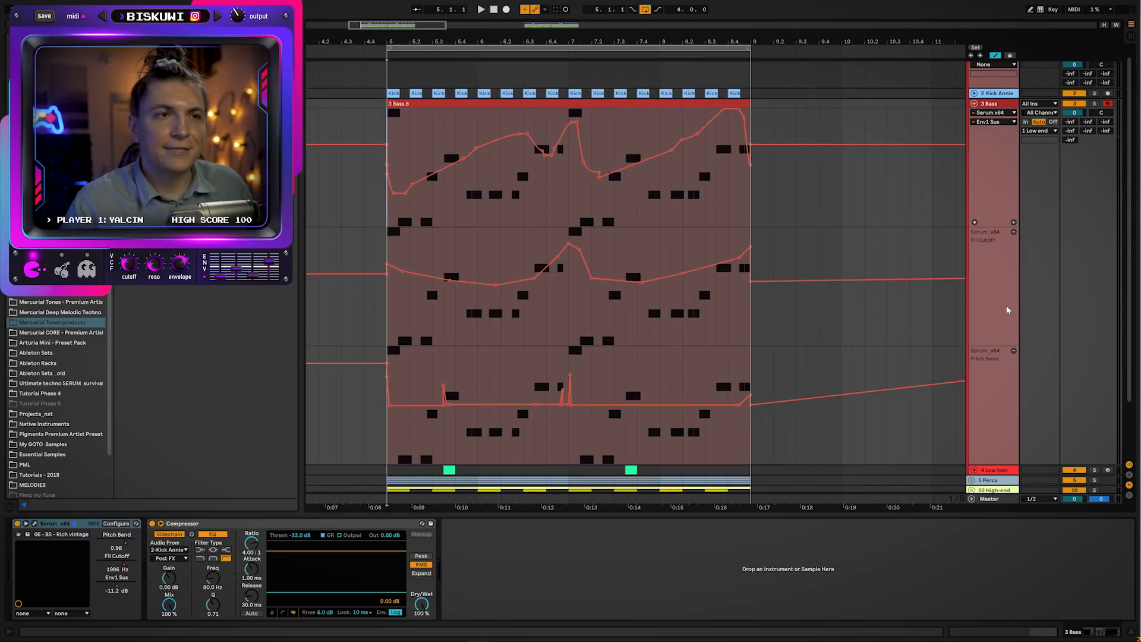
{"action": "key", "text": "space"}
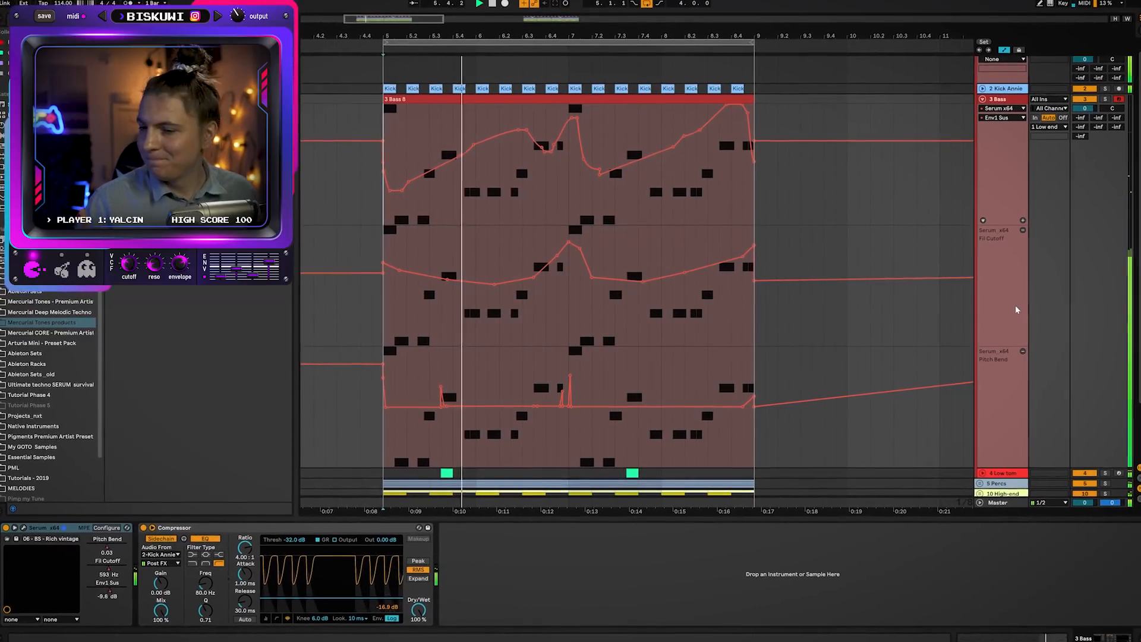